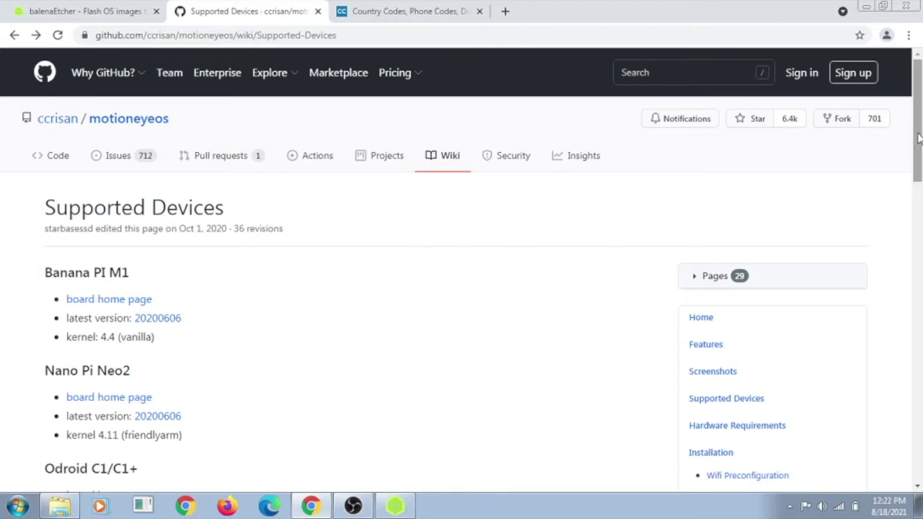
Step: Download the 20200606 motionEyeOS image from the Raspberry PI section, then minimize Chrome
mouse_move(919, 137)
left_mouse_down()
mouse_move(919, 156)
mouse_move(919, 128)
left_mouse_up()
left_click_drag(917, 119, 901, 302)
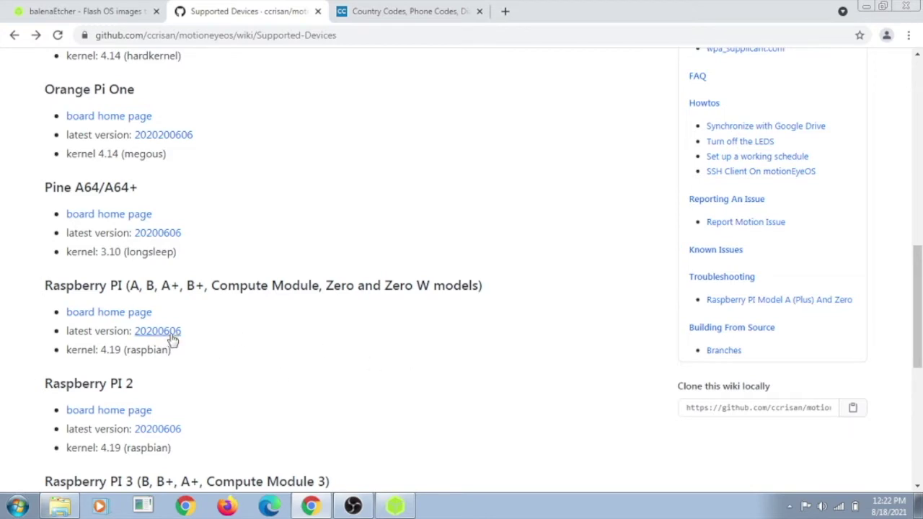
left_click(171, 334)
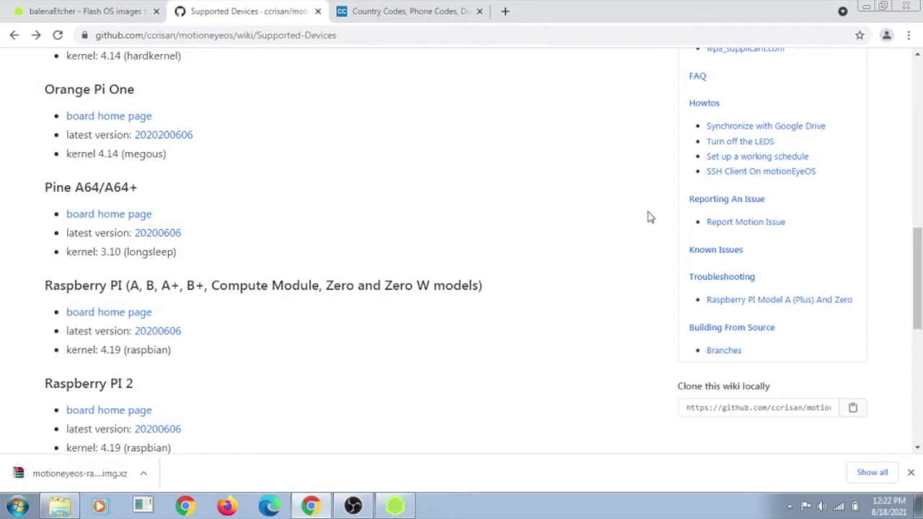
left_click(864, 11)
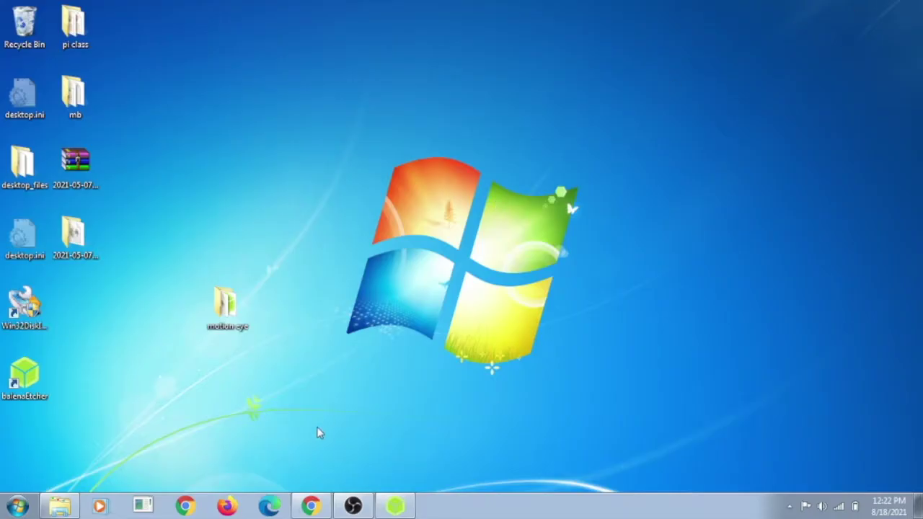
Step: Open the motion eye folder, check the motionEyeOS .img.xz archive's options, then return to Chrome
double_click(232, 315)
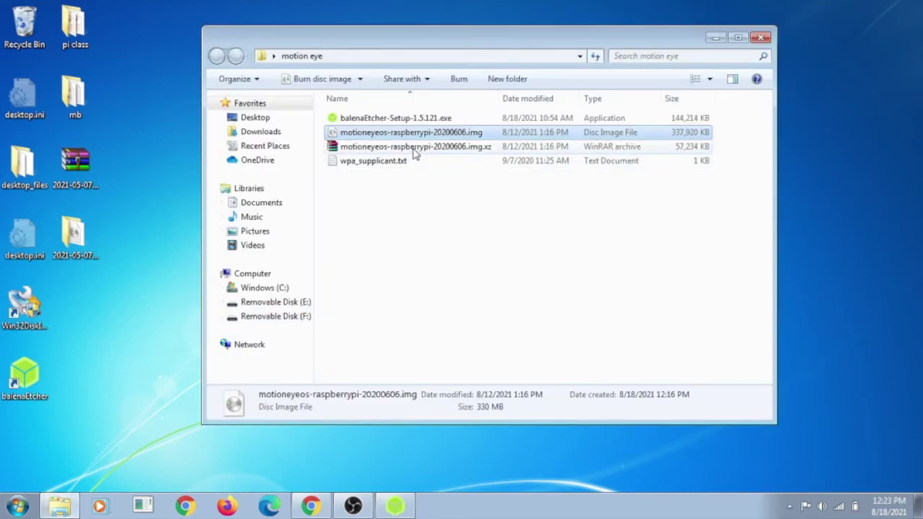
left_click(415, 148)
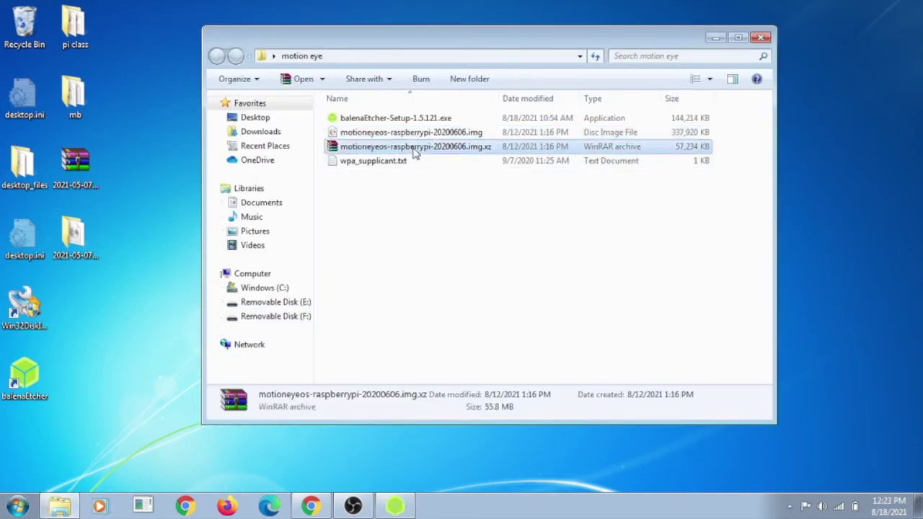
right_click(365, 149)
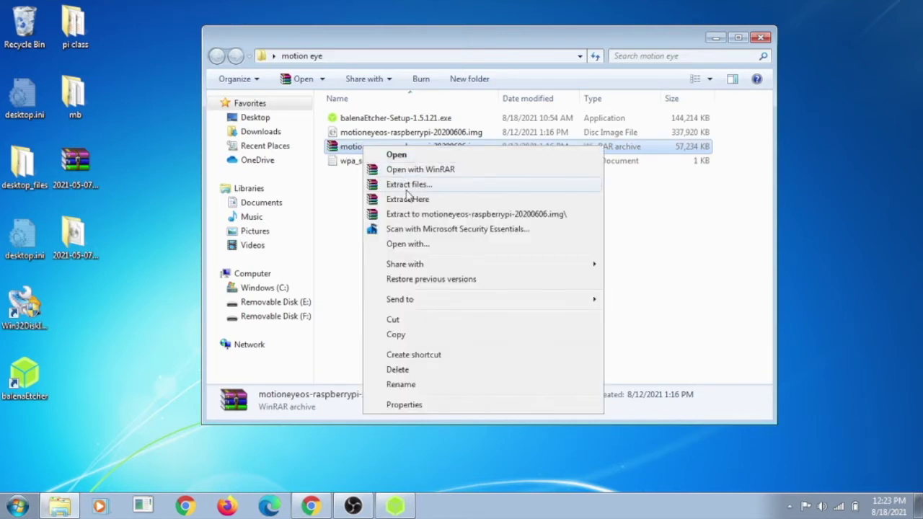
left_click(324, 204)
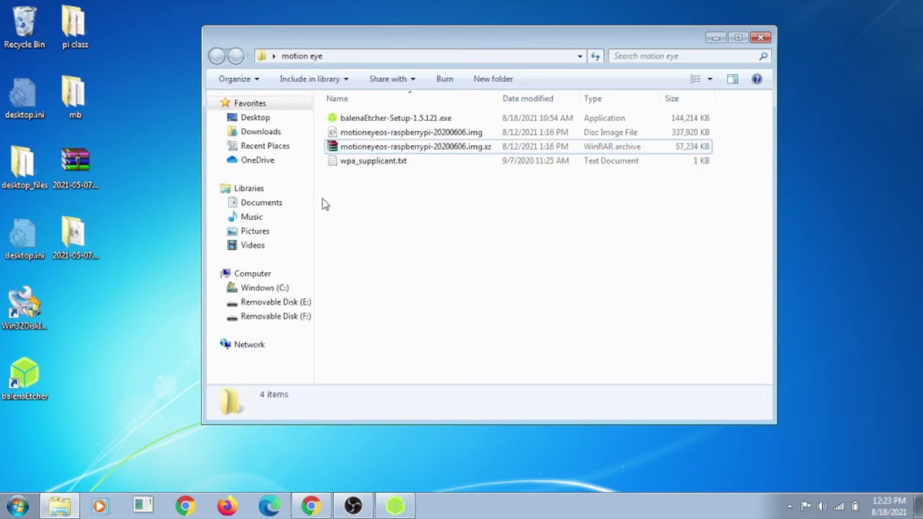
left_click(310, 505)
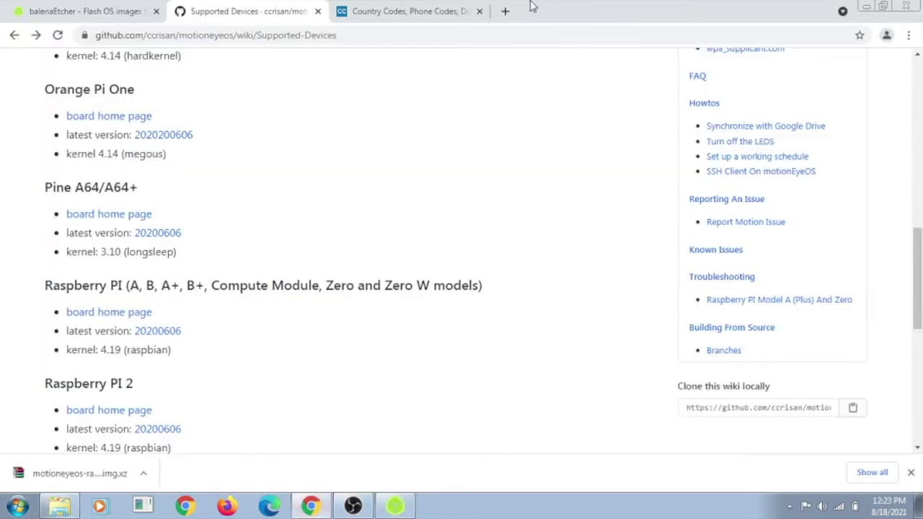
Step: Search 'winrar' in a new tab, open the WinRAR site, close it, and return to the motion eye folder
left_click(505, 12)
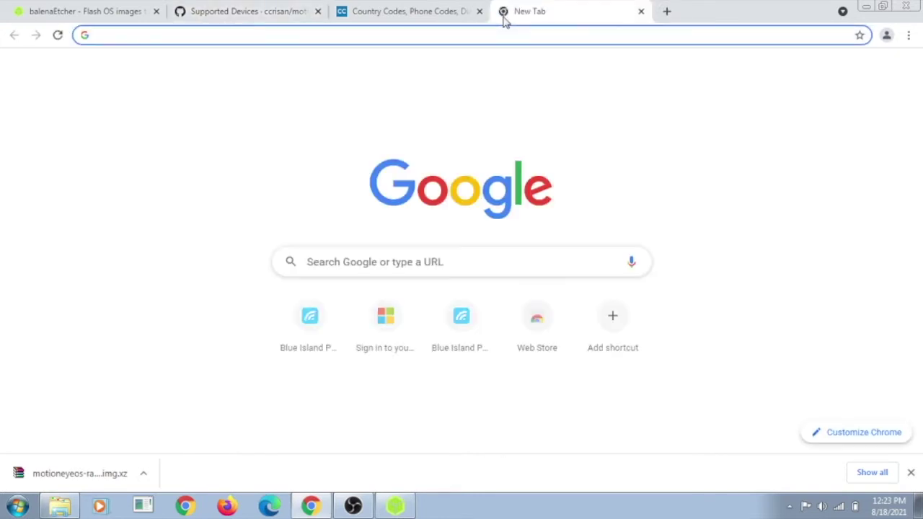
type("winrar")
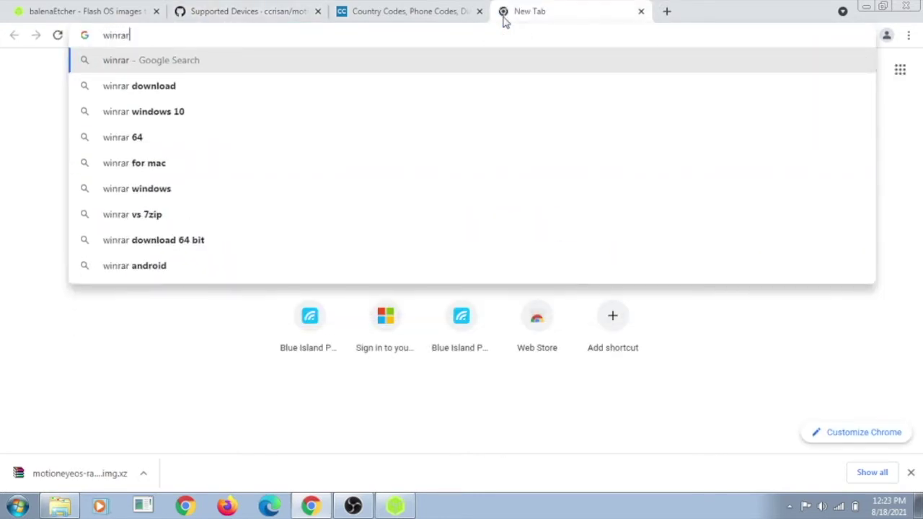
key("Return")
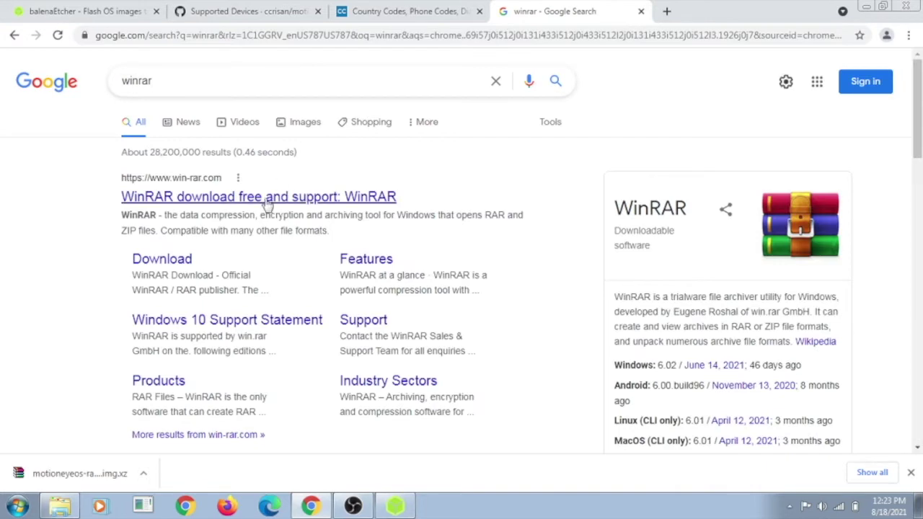
left_click(212, 201)
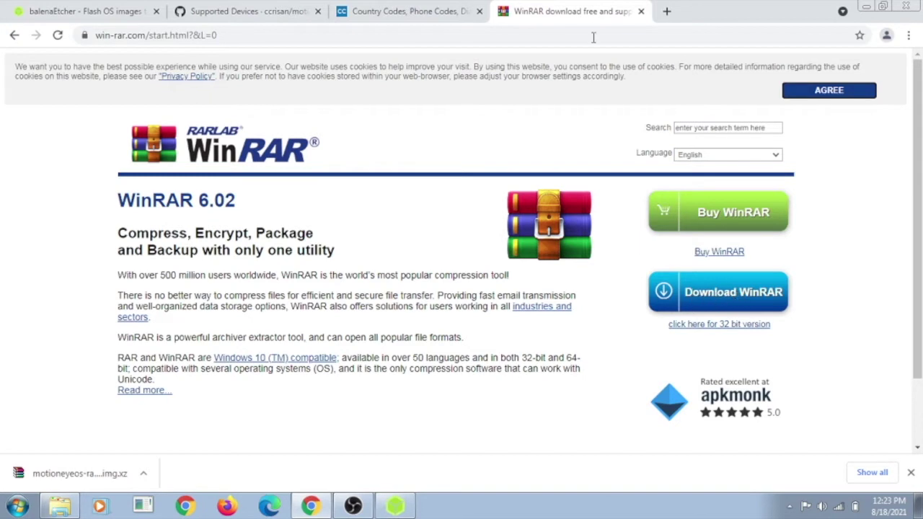
left_click(641, 13)
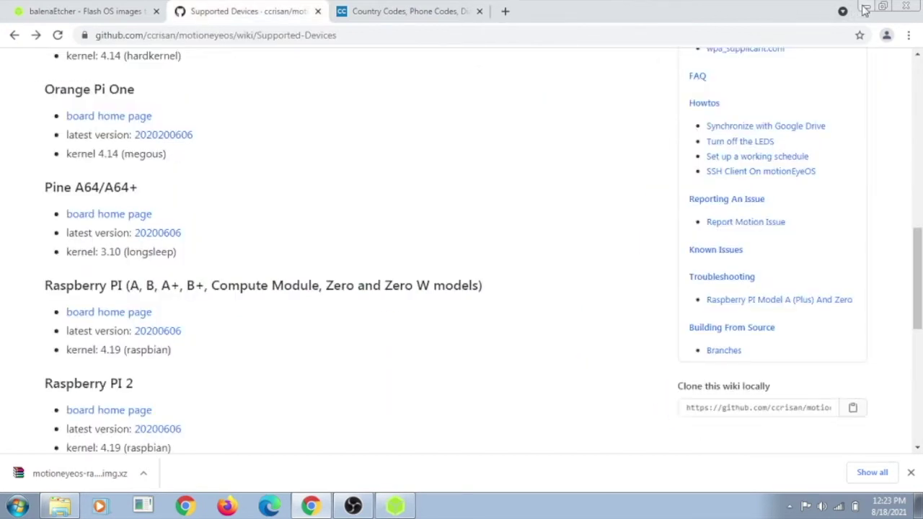
left_click(71, 510)
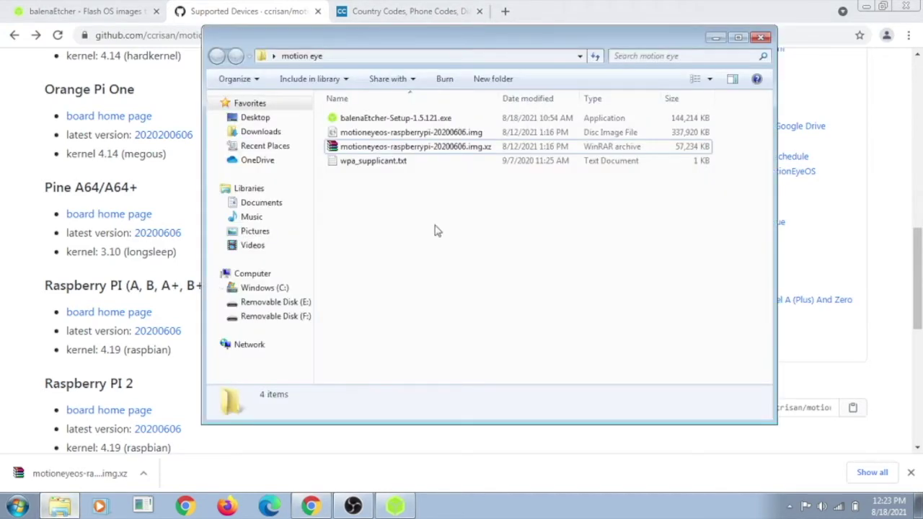
Step: Inspect the .img.xz archive and the extracted .img file's details, then switch to the balenaEtcher page
left_click(420, 147)
right_click(419, 145)
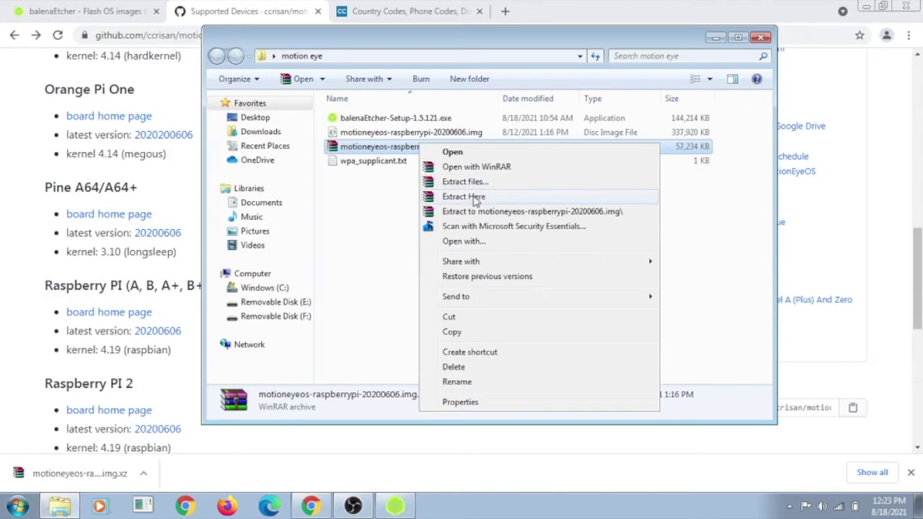
left_click(382, 221)
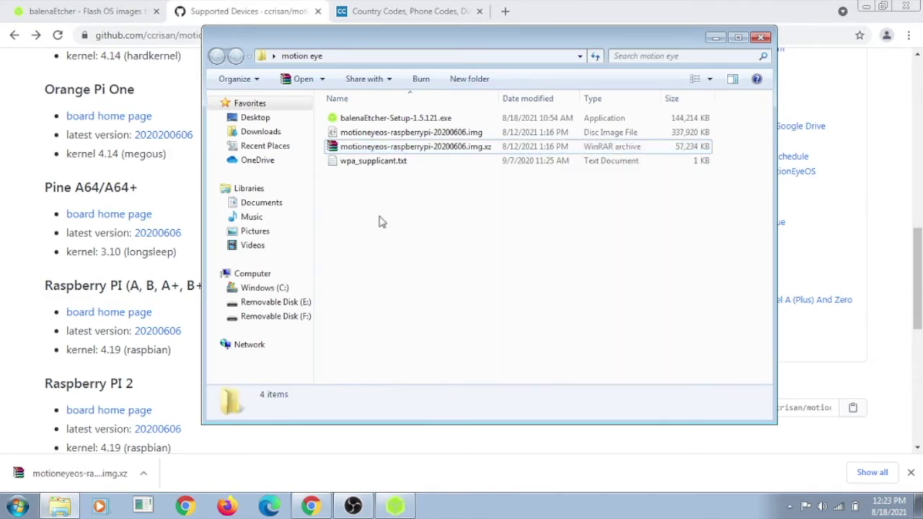
left_click(445, 135)
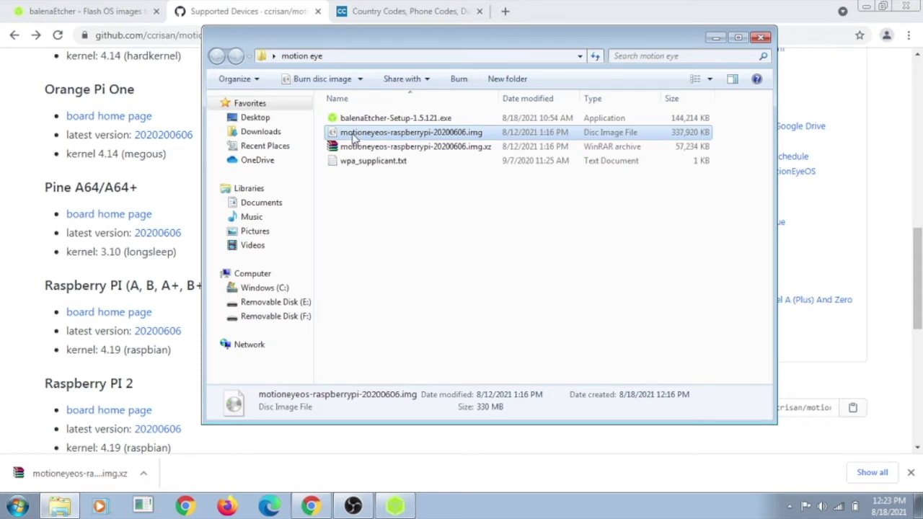
left_click(493, 222)
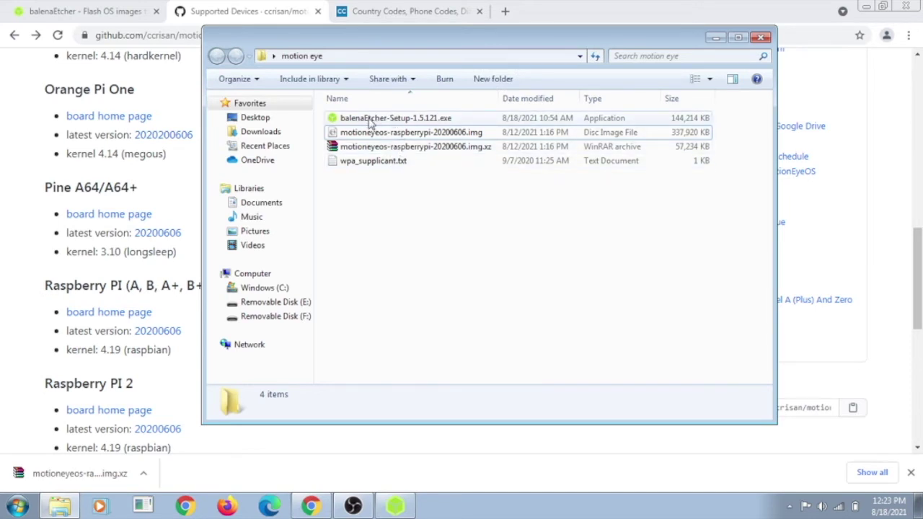
left_click(82, 10)
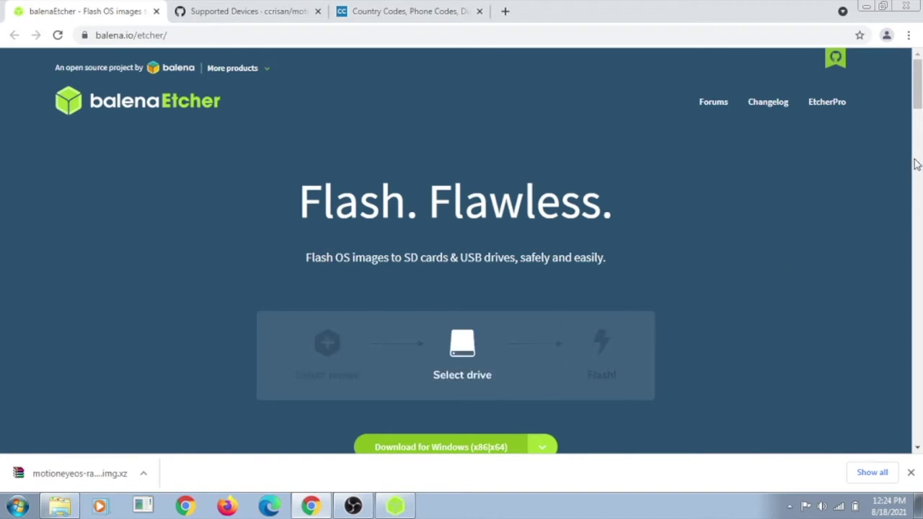
Step: Scroll through the balena.io/etcher page, then minimize Chrome to reveal the motion eye folder
scroll(916, 101, "down", 2)
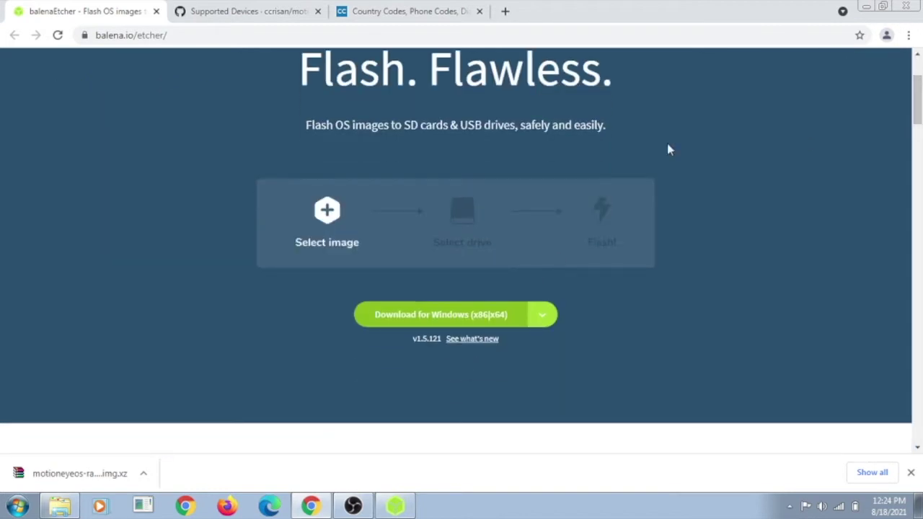
left_click(870, 5)
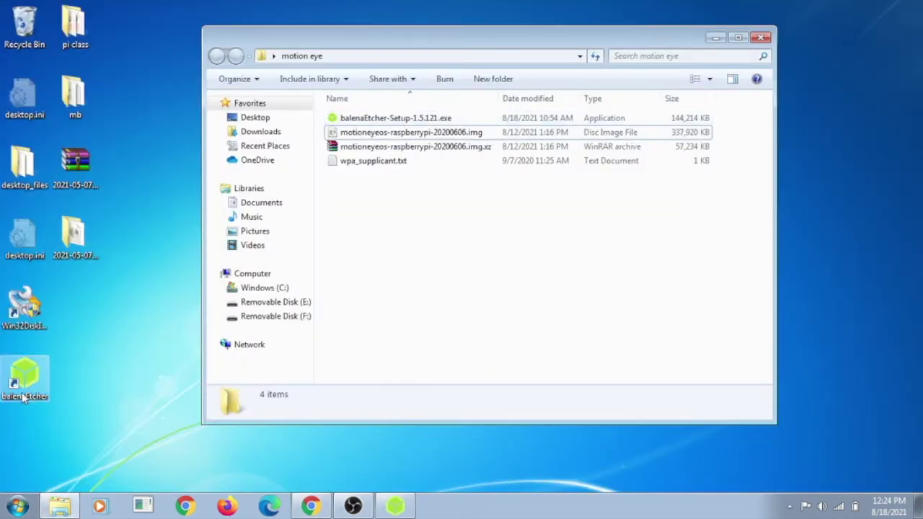
Step: Launch balenaEtcher from the desktop, nudge its window up, and start choosing an image file
left_click(29, 378)
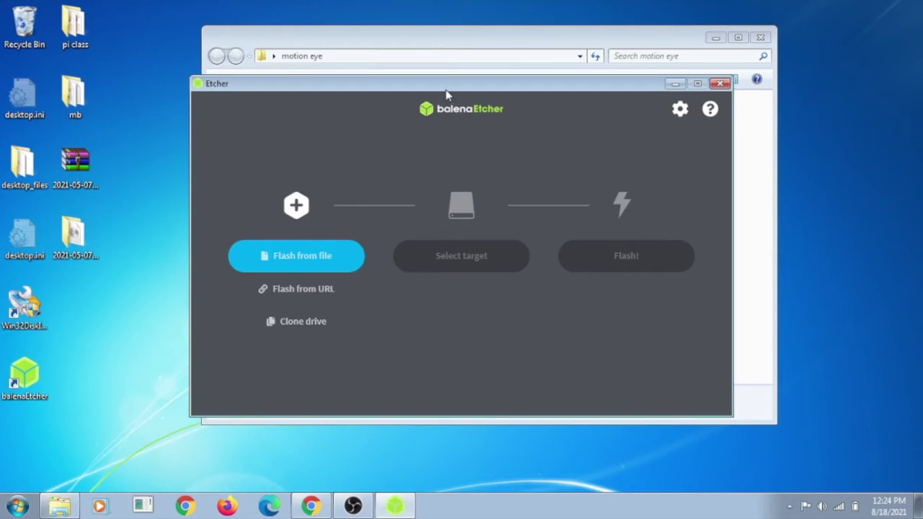
mouse_move(444, 86)
left_mouse_down()
mouse_move(449, 96)
mouse_move(448, 83)
left_mouse_up()
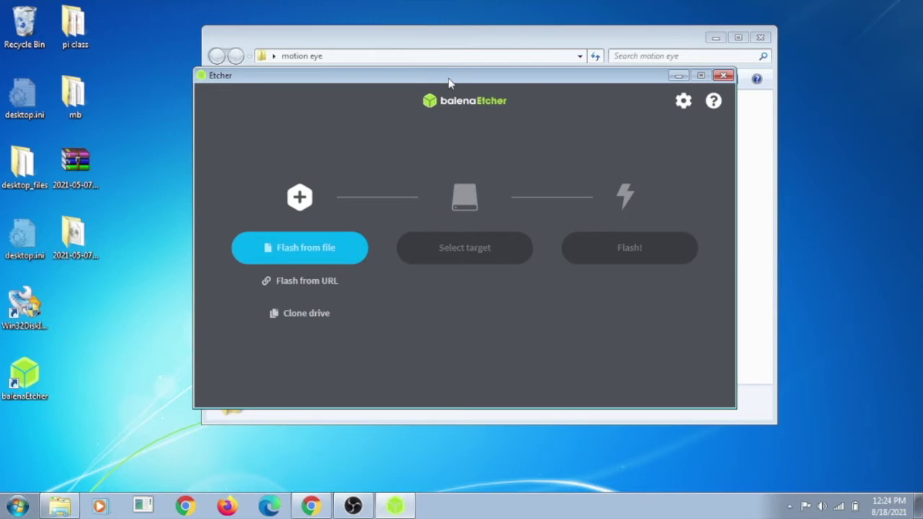
left_click(315, 250)
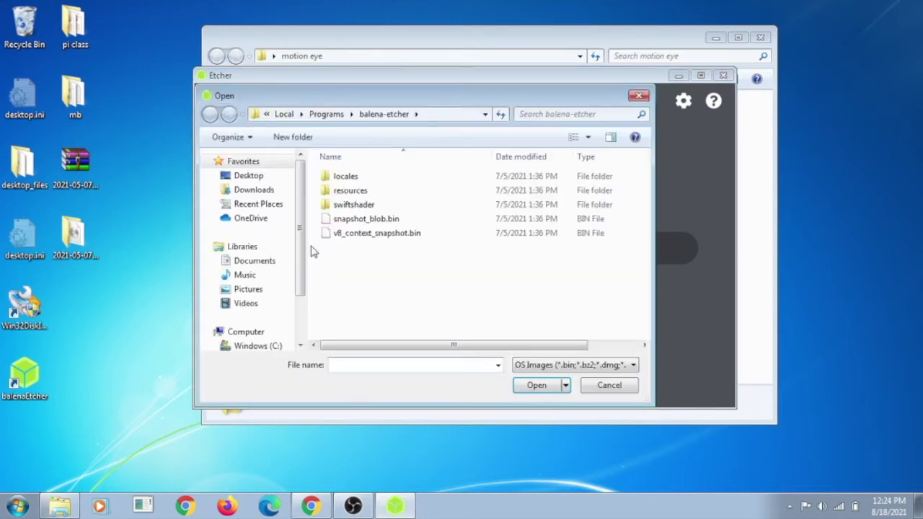
Step: Browse to Desktop > motion eye and load motioneyeos-raspberrypi-20200606.img into Etcher
mouse_move(300, 225)
left_mouse_down()
mouse_move(300, 253)
mouse_move(300, 220)
left_mouse_up()
left_click(261, 176)
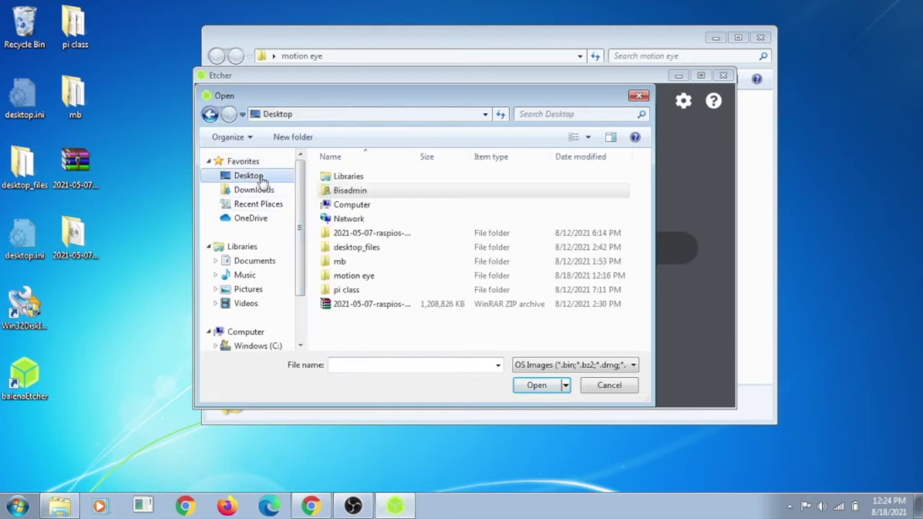
double_click(364, 275)
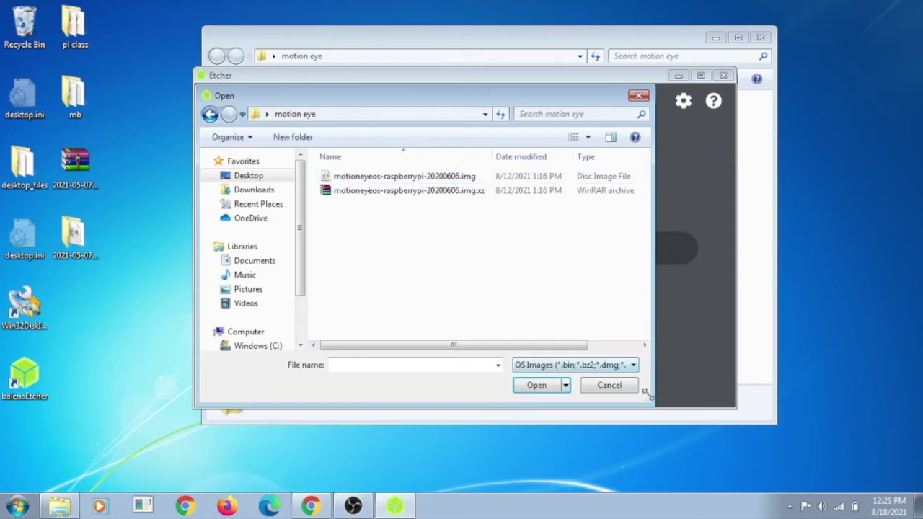
left_click_drag(653, 406, 722, 435)
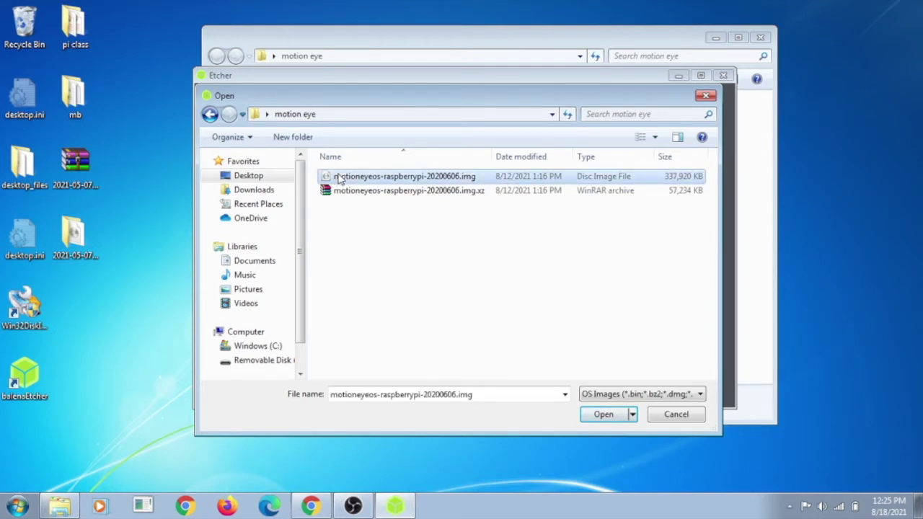
left_click(604, 416)
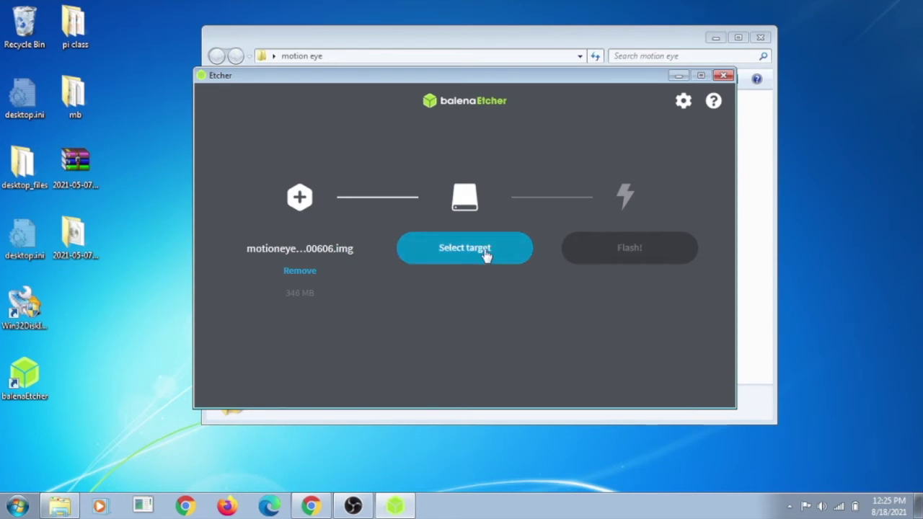
Step: Tick the 15.9 GB Generic MicroSD/M2 USB Device in the target list and confirm it
left_click(487, 254)
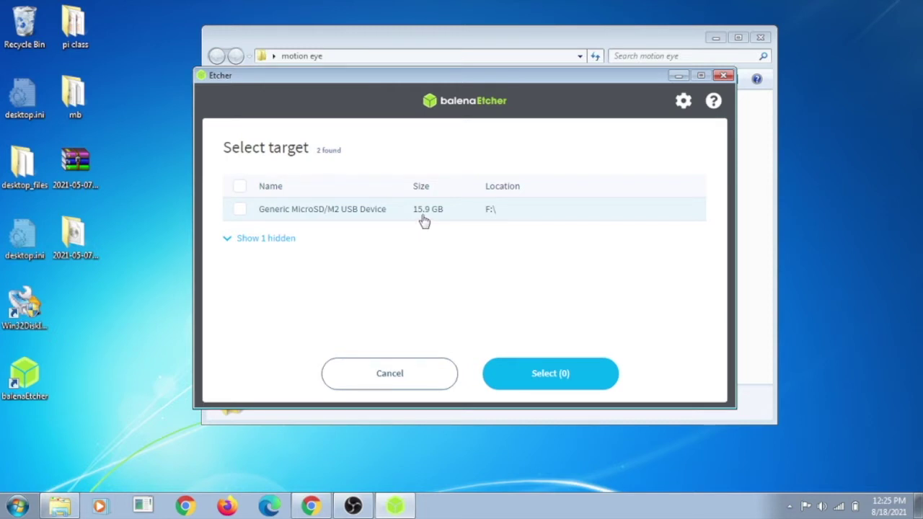
left_click(239, 210)
left_click(524, 376)
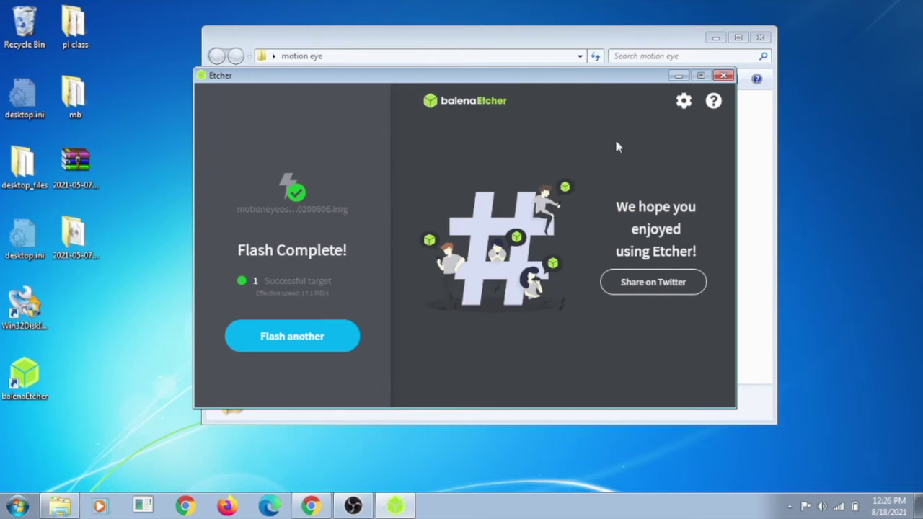
Step: Move Etcher aside, close it after the flash, and reposition the motion eye Explorer window
left_click_drag(603, 88, 570, 158)
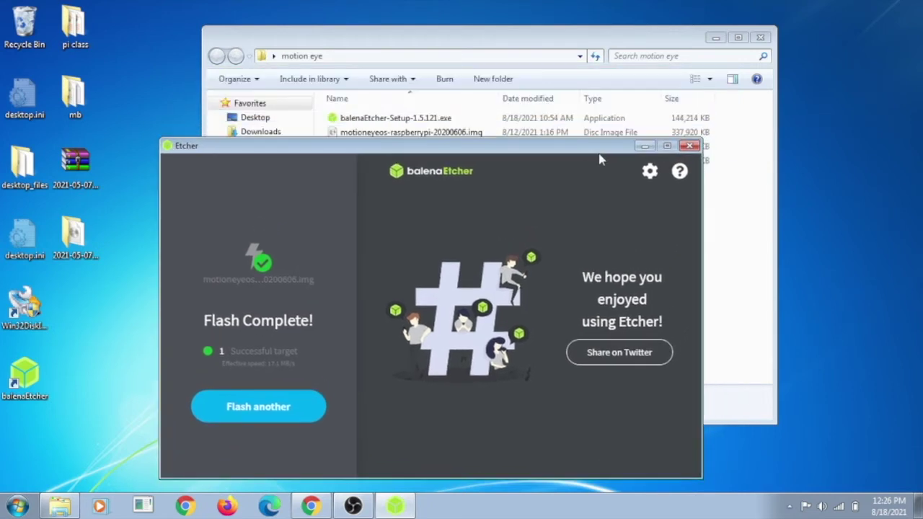
left_click(690, 146)
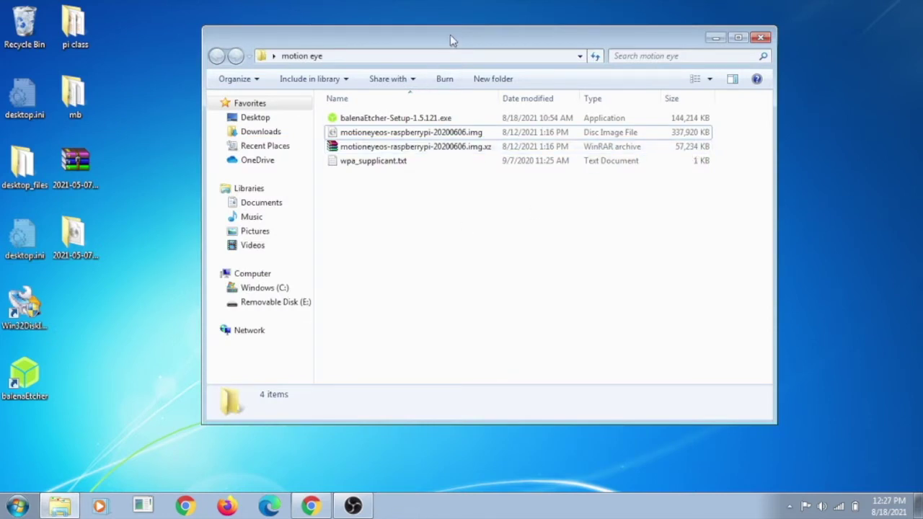
left_click_drag(450, 34, 416, 22)
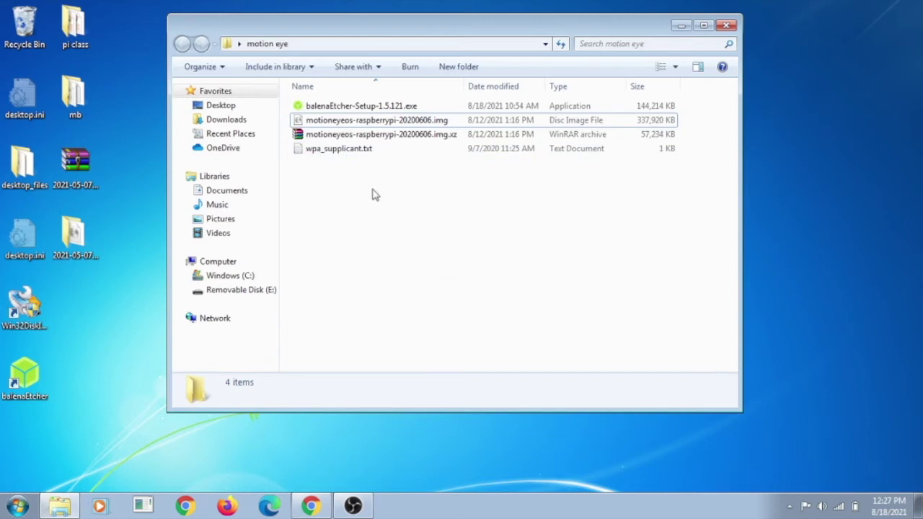
Step: Open wpa_supplicant.txt in Notepad and change the country code from AU to us
double_click(367, 153)
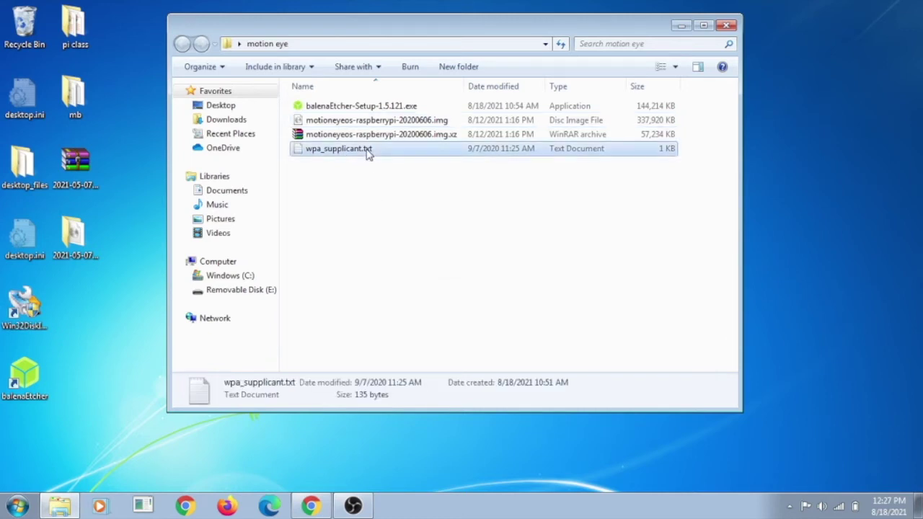
left_click_drag(334, 81, 444, 117)
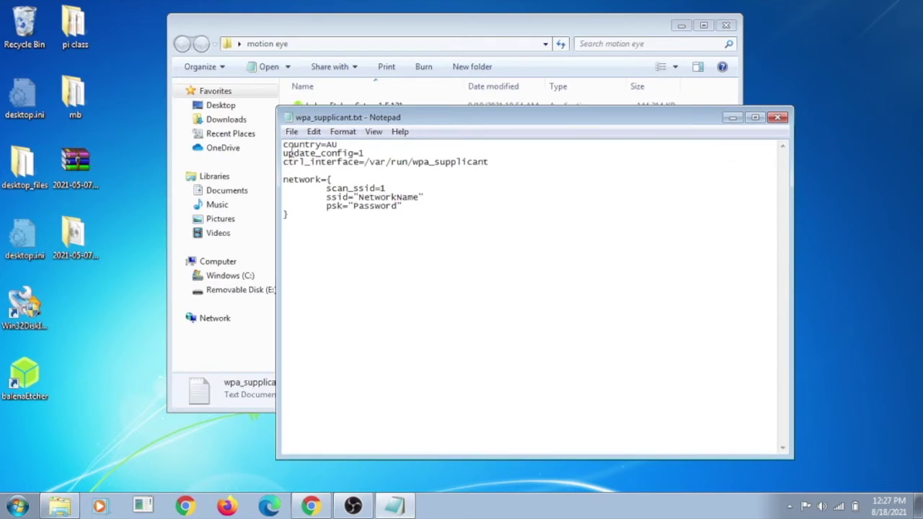
left_click(337, 145)
key("BackSpace")
key("BackSpace")
type("us")
Step: Replace the NetworkName placeholder with the Wi-Fi name StaffUpper in the ssid line
double_click(396, 198)
left_click(415, 201)
key("BackSpace")
key("BackSpace")
key("BackSpace")
key("BackSpace")
key("BackSpace")
key("BackSpace")
key("BackSpace")
key("BackSpace")
key("BackSpace")
key("BackSpace")
key("BackSpace")
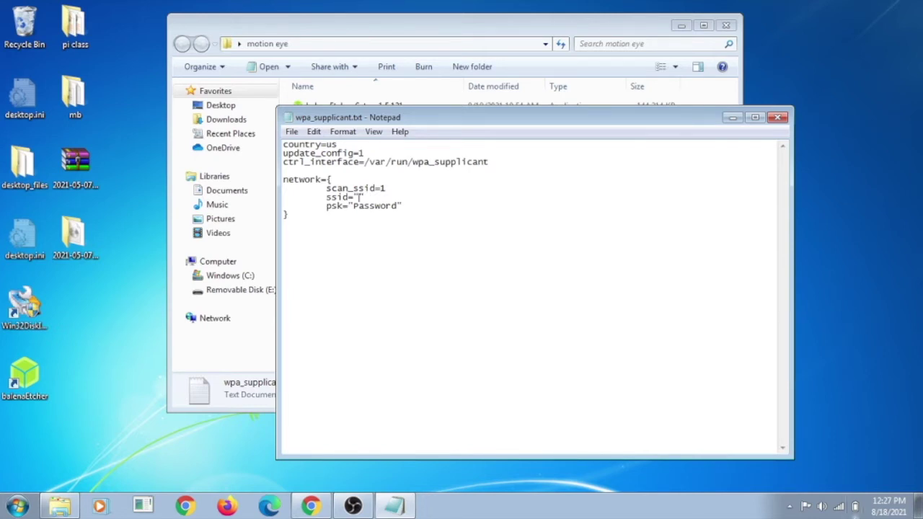
left_click(838, 507)
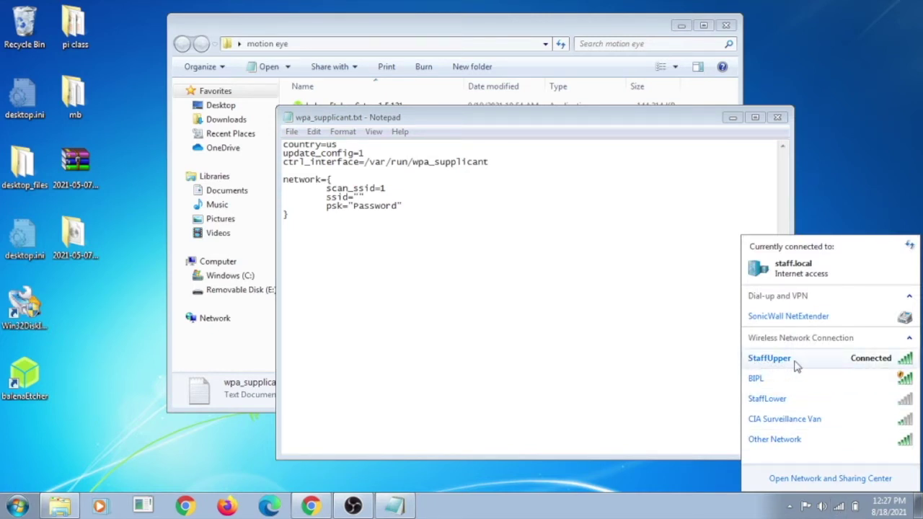
double_click(368, 207)
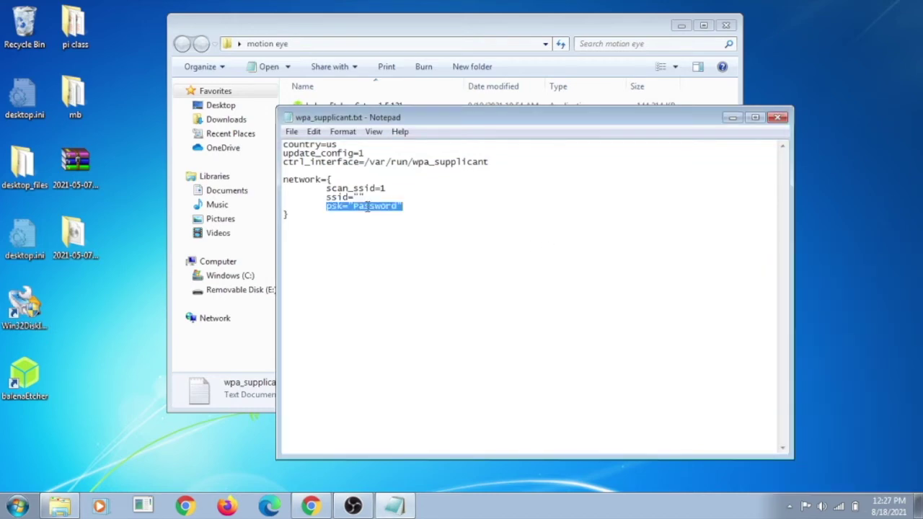
left_click(368, 207)
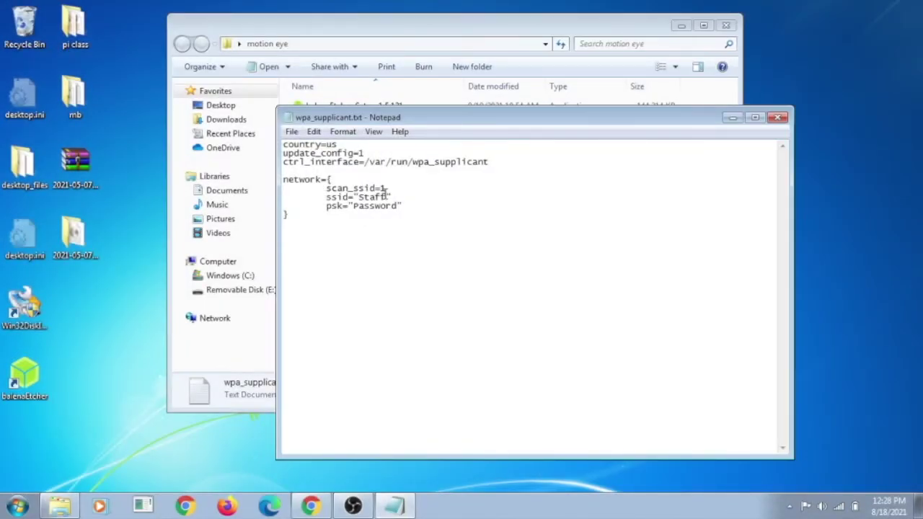
type("Upper")
Step: Replace the Password placeholder in the psk line with the Wi-Fi password and save the file
left_click(395, 207)
key("BackSpace")
key("BackSpace")
key("BackSpace")
key("BackSpace")
key("BackSpace")
key("BackSpace")
key("BackSpace")
key("BackSpace")
type("********")
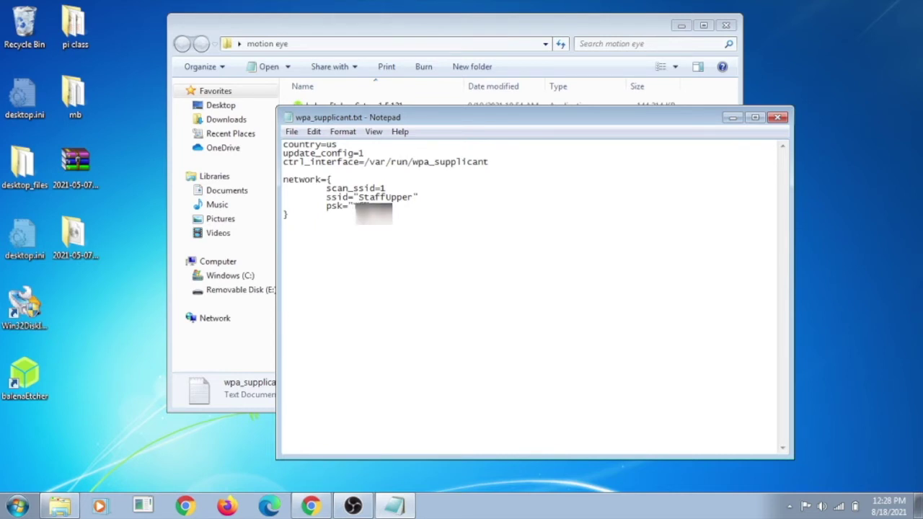
type("*******")
left_click(292, 134)
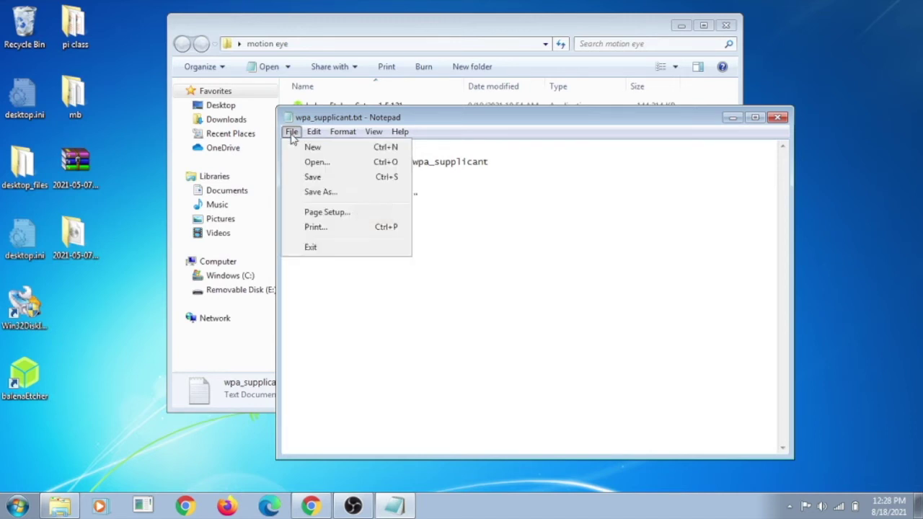
left_click(314, 176)
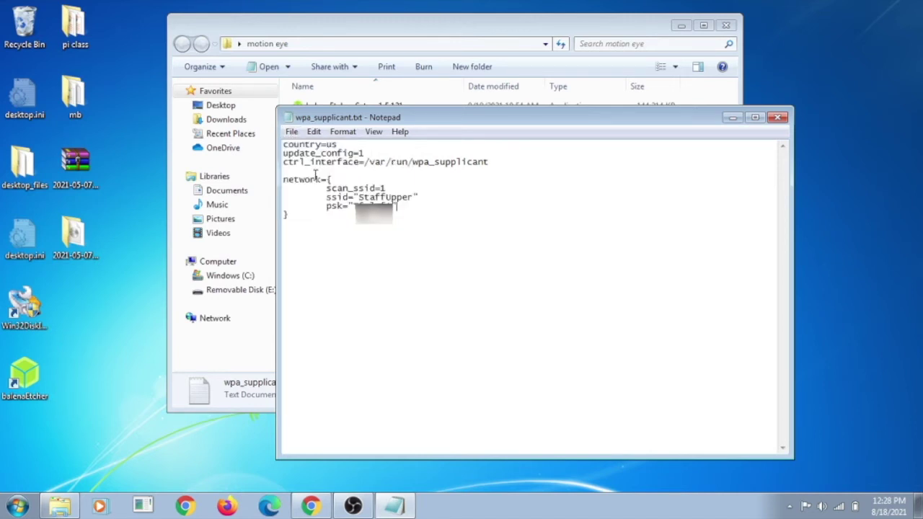
Step: Close Notepad and select wpa_supplicant.txt in the motion eye folder
left_click(778, 117)
left_click(366, 151)
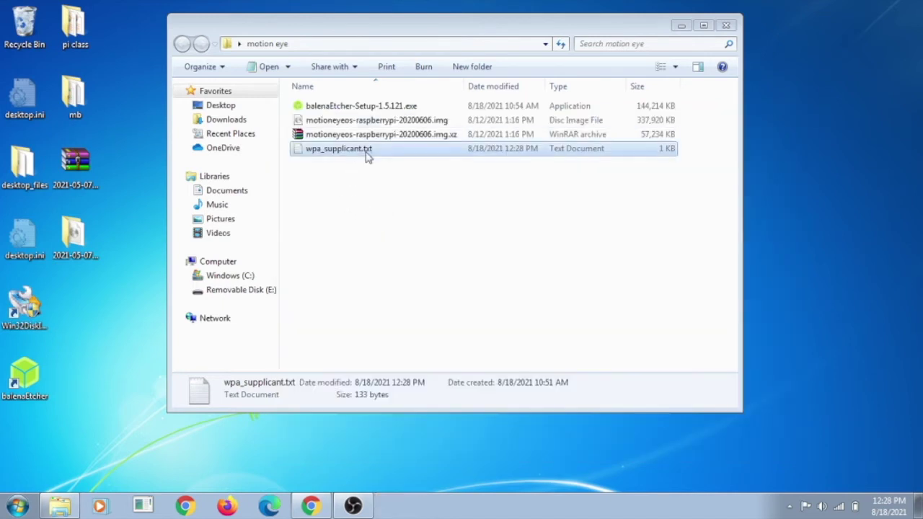
right_click(381, 155)
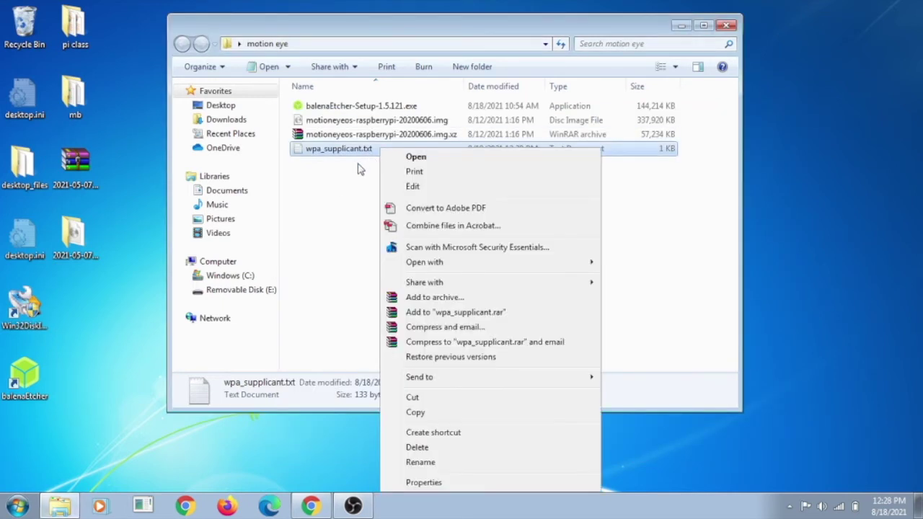
left_click(360, 167)
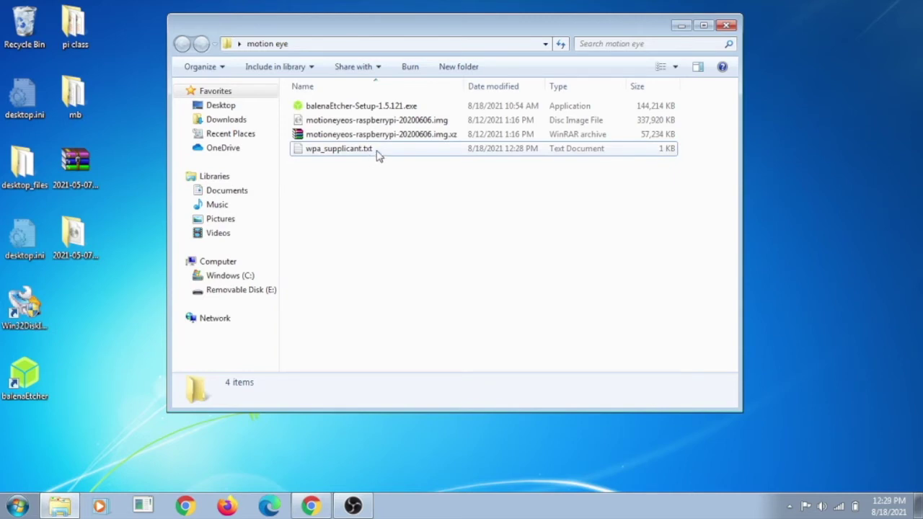
right_click(376, 152)
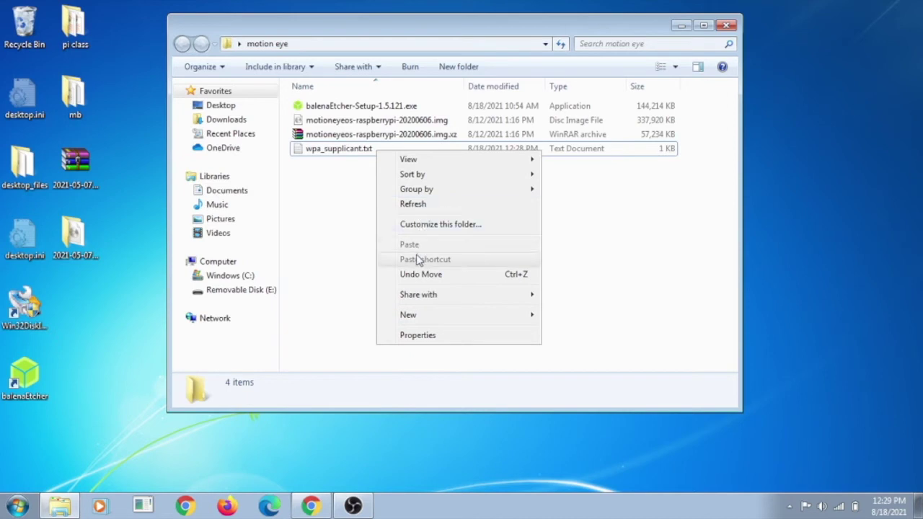
left_click(326, 247)
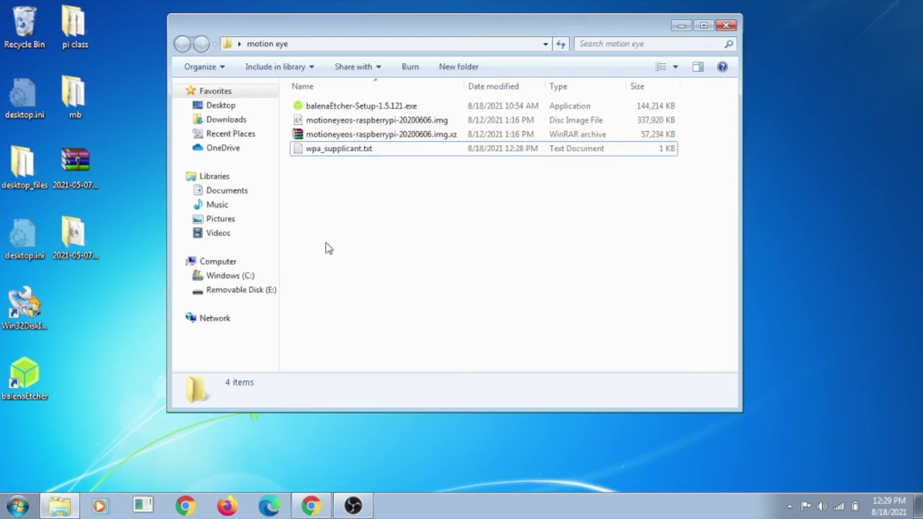
Step: Rename wpa_supplicant.txt to wpa_supplicant.conf, accepting the extension change
left_click(362, 150)
right_click(362, 150)
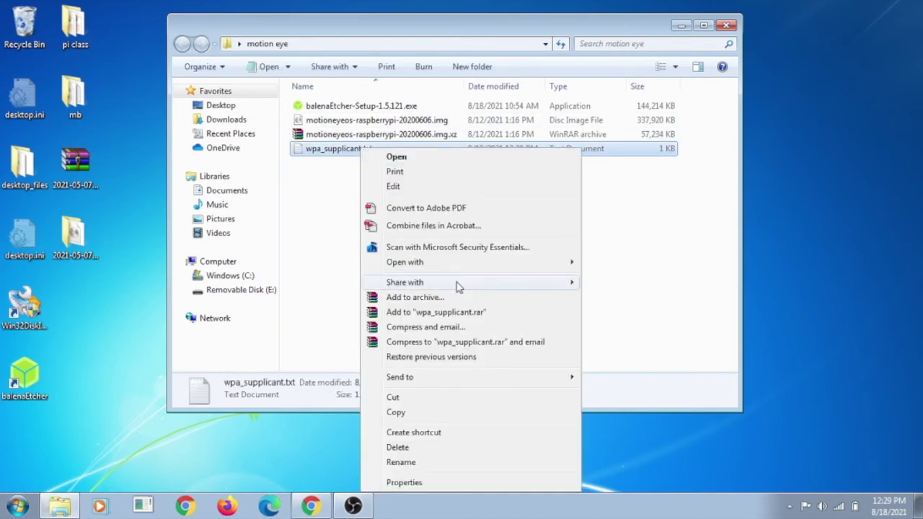
left_click(402, 462)
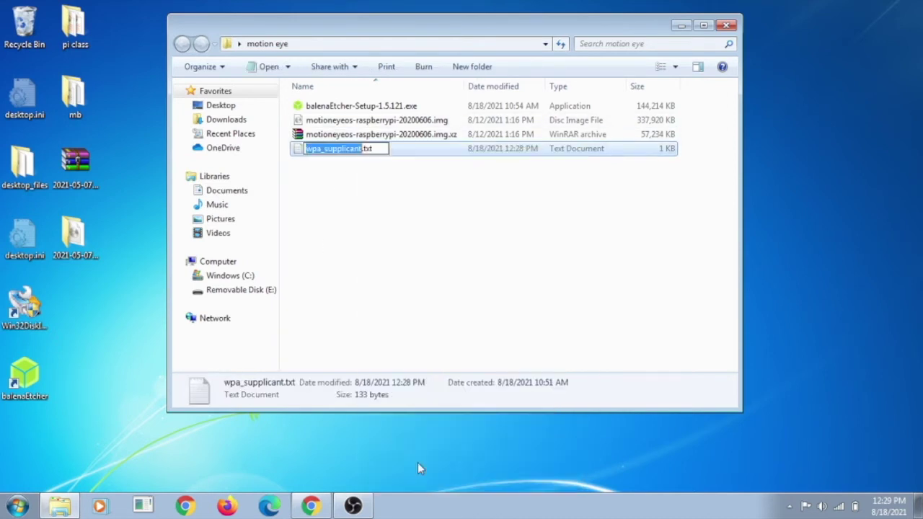
left_click(375, 149)
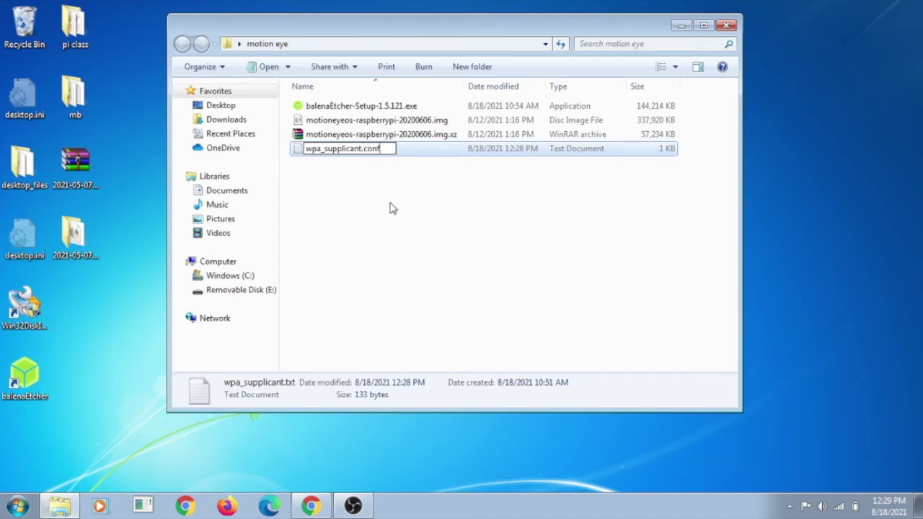
key("Return")
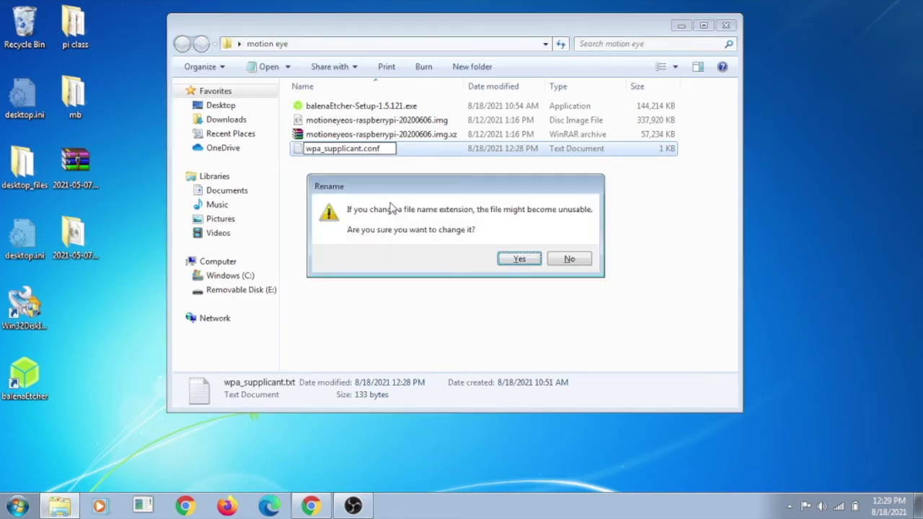
left_click(516, 260)
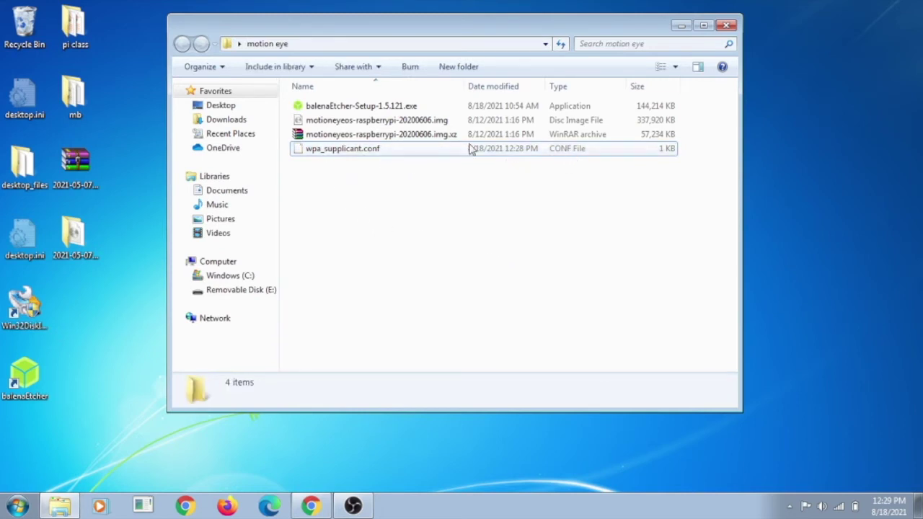
Step: Shift the Explorer window right and glance at Computer before returning to the motion eye folder
left_click_drag(524, 32, 552, 36)
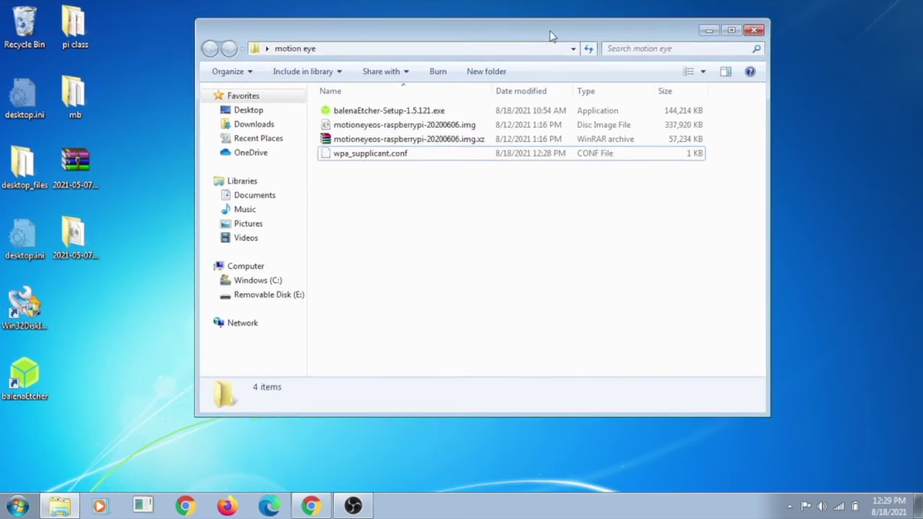
left_click_drag(426, 31, 456, 36)
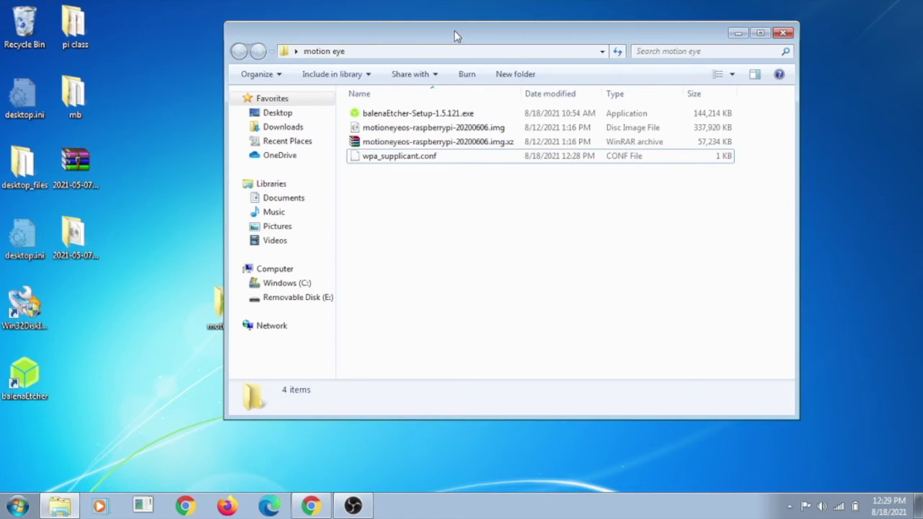
left_click(281, 269)
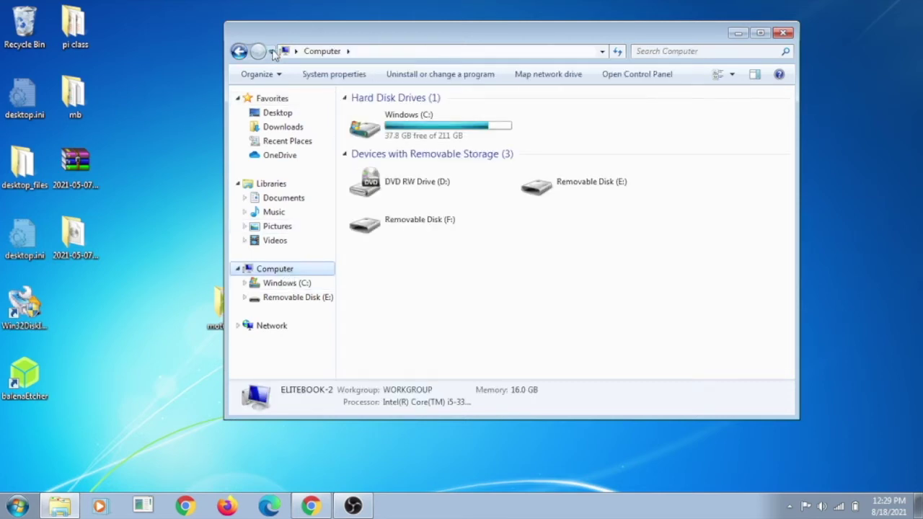
key("alt+Left")
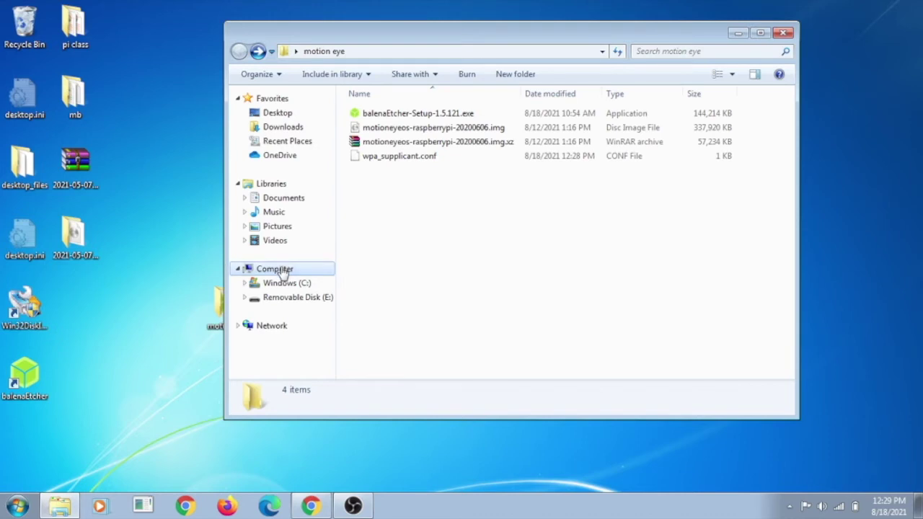
right_click(282, 268)
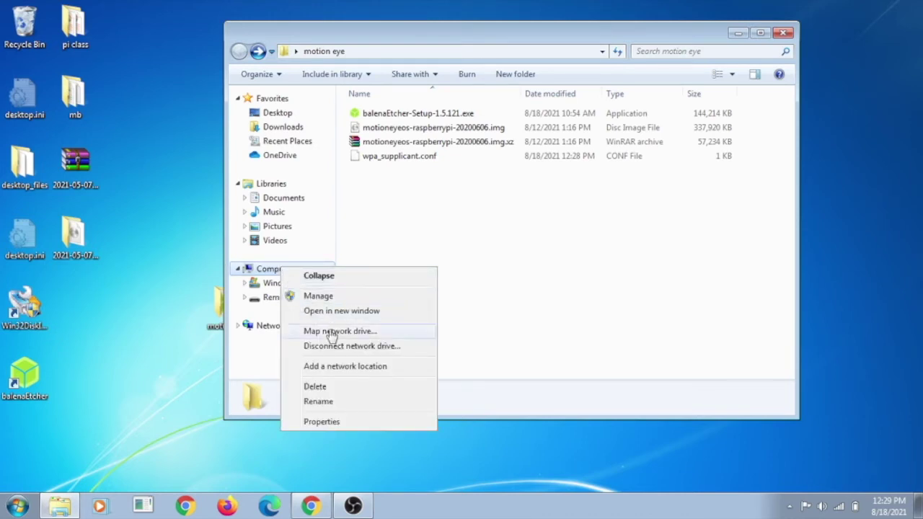
left_click(541, 225)
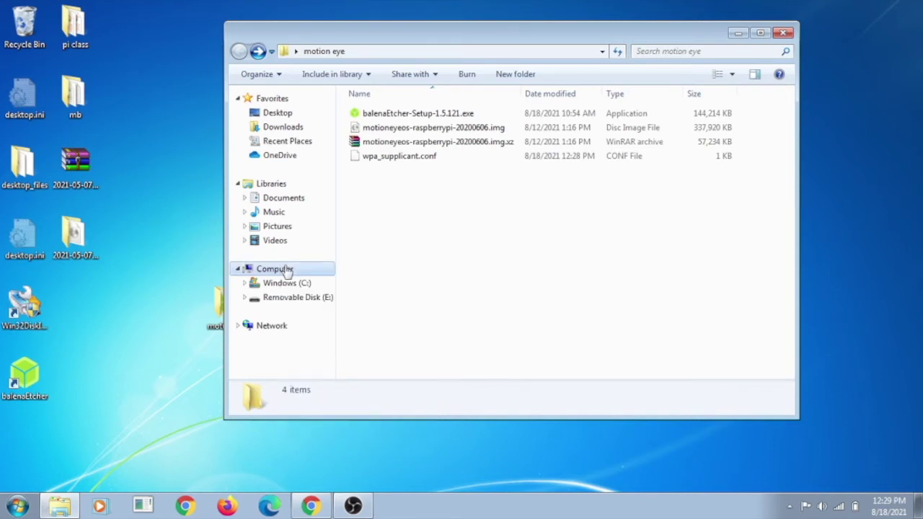
Step: Copy wpa_supplicant.conf and switch to the Computer view of drives
left_click(432, 162)
right_click(432, 165)
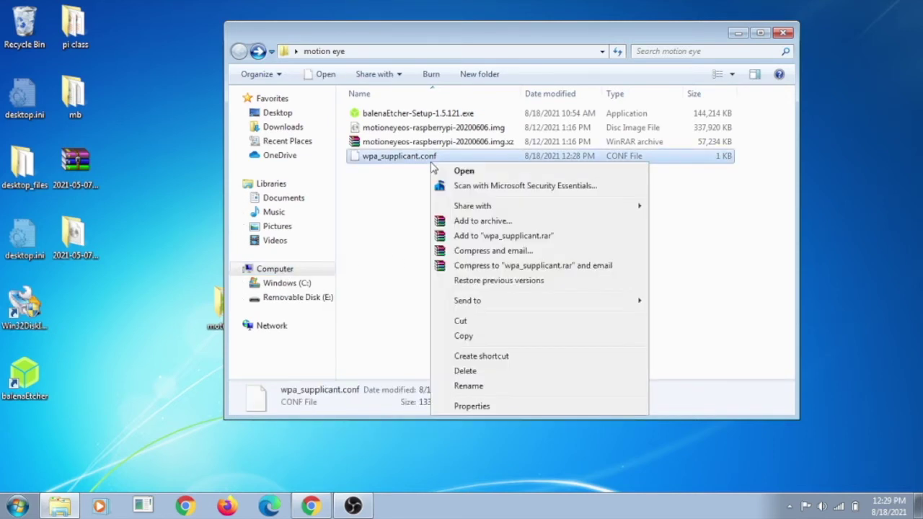
left_click(475, 337)
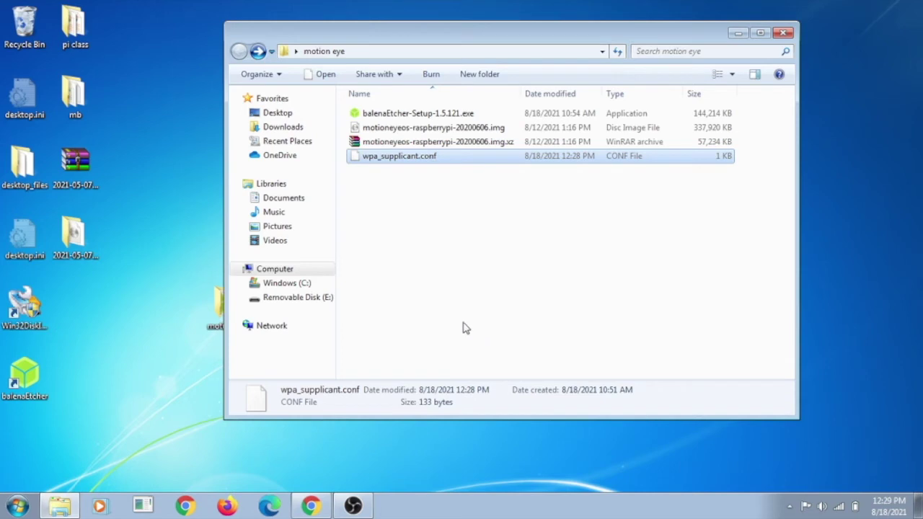
left_click(290, 273)
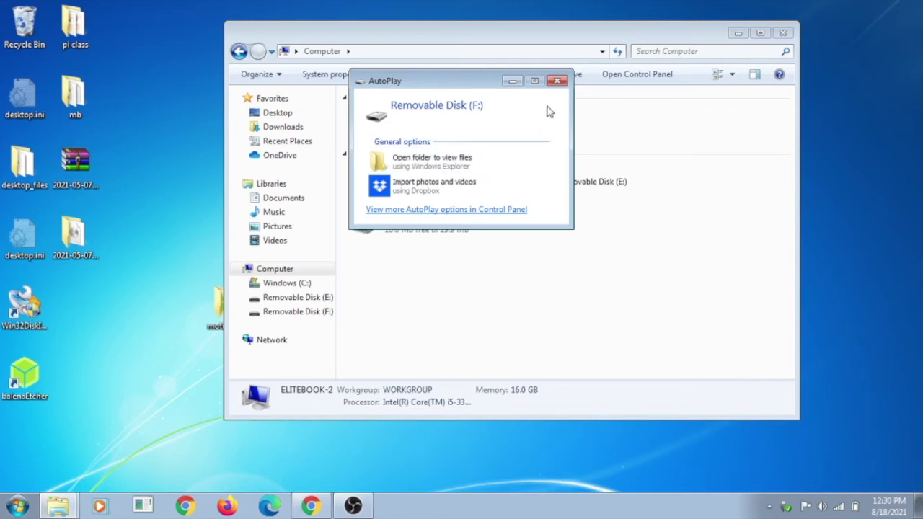
Step: Dismiss AutoPlay, paste wpa_supplicant.conf onto Removable Disk (F:), and close that window
left_click(557, 81)
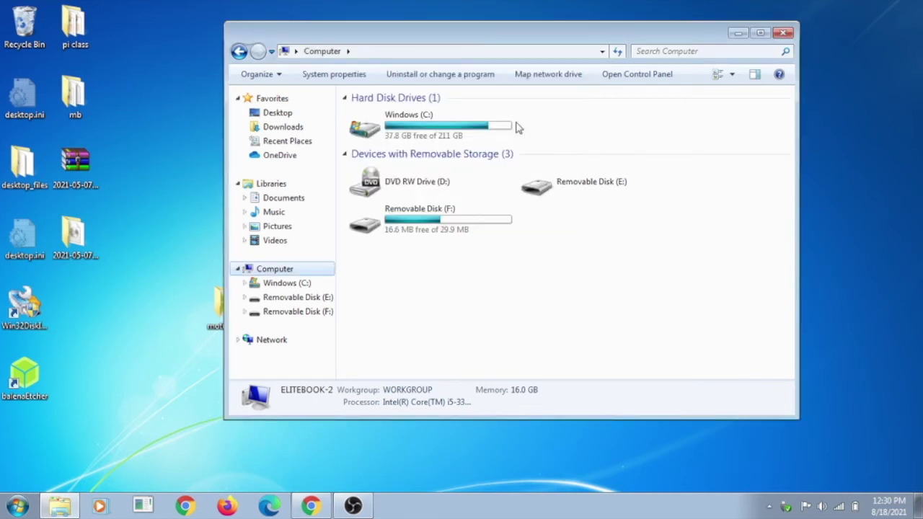
double_click(413, 216)
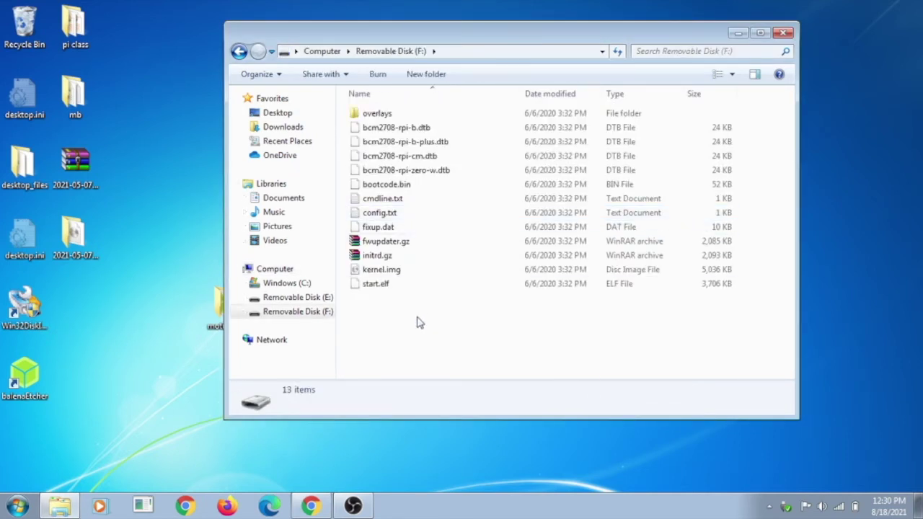
right_click(381, 319)
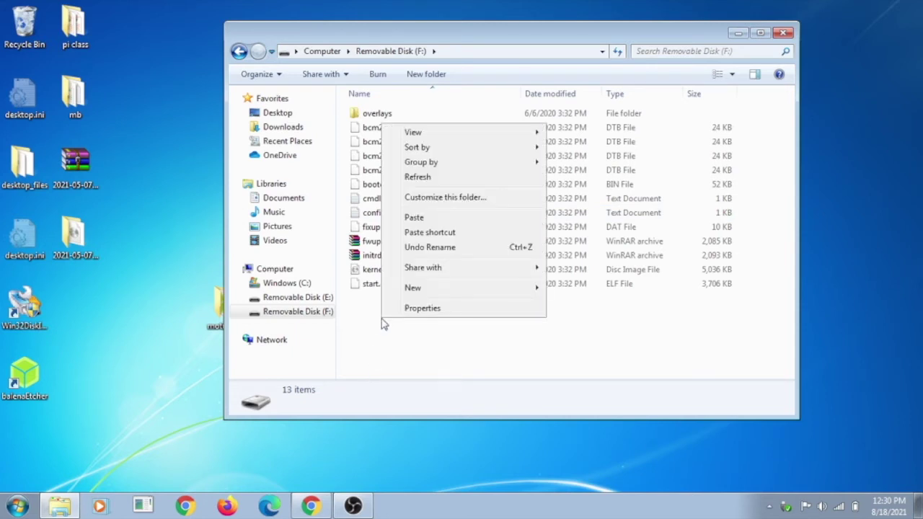
left_click(437, 221)
left_click(427, 339)
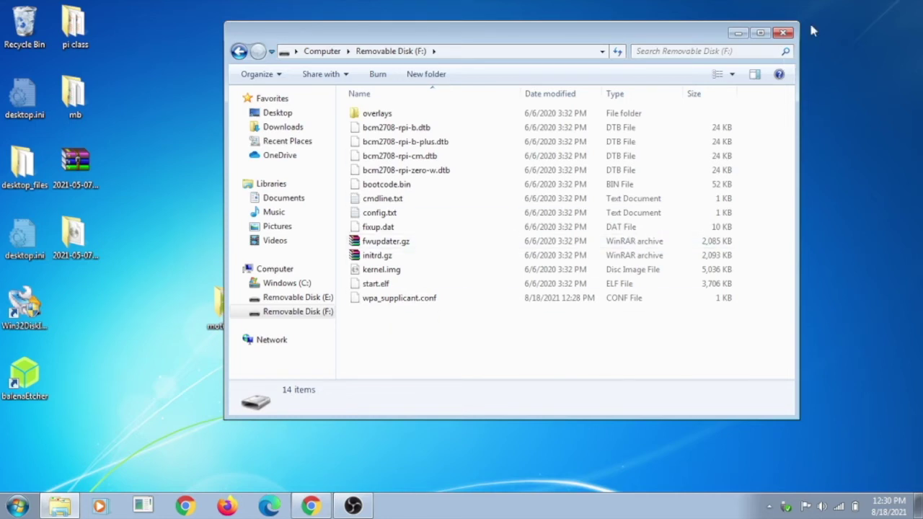
left_click(785, 32)
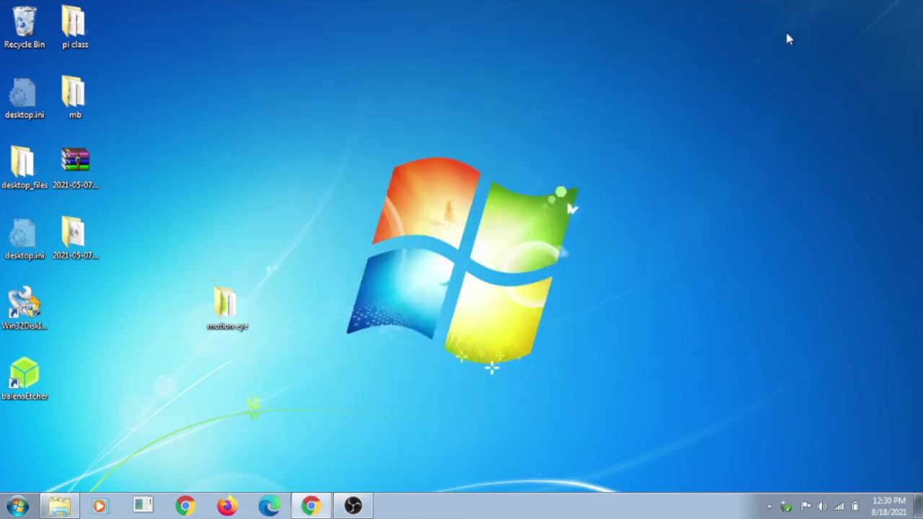
Step: Eject Removable Disk (F:) from the Safely Remove Hardware tray icon
left_click(786, 506)
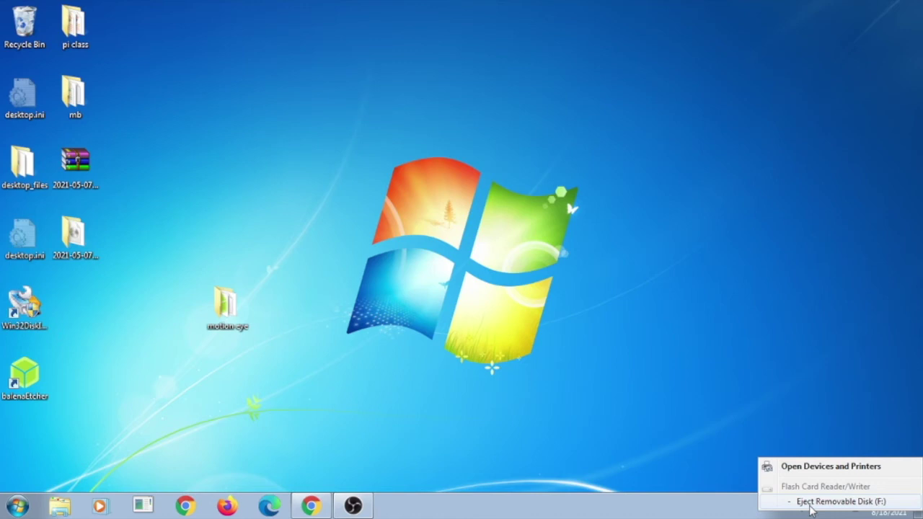
left_click(812, 509)
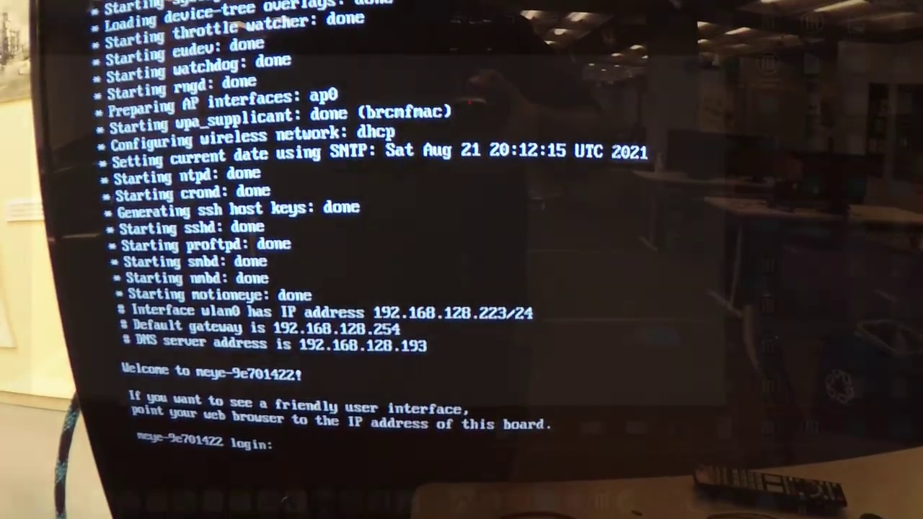
Step: Reposition the Firefox window on the Mac desktop
left_click_drag(229, 33, 340, 33)
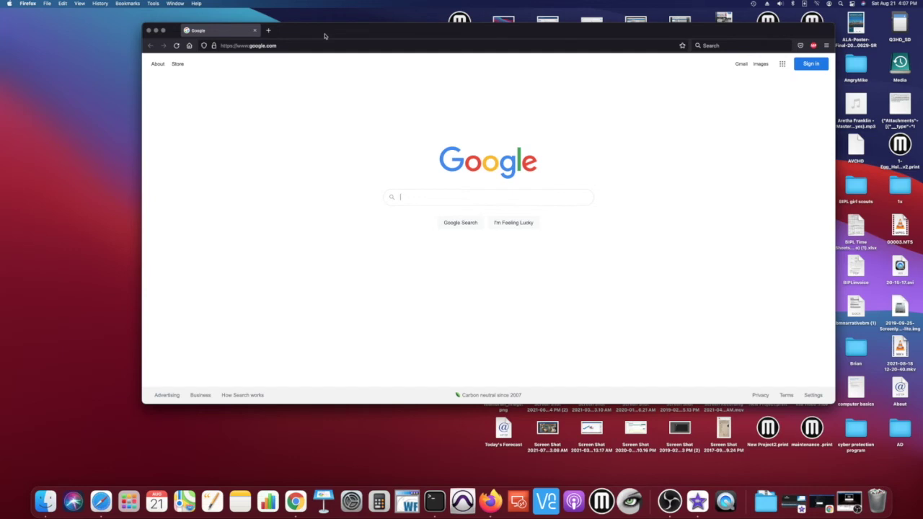
Step: Navigate Firefox to 192.168.128.223
left_click(311, 45)
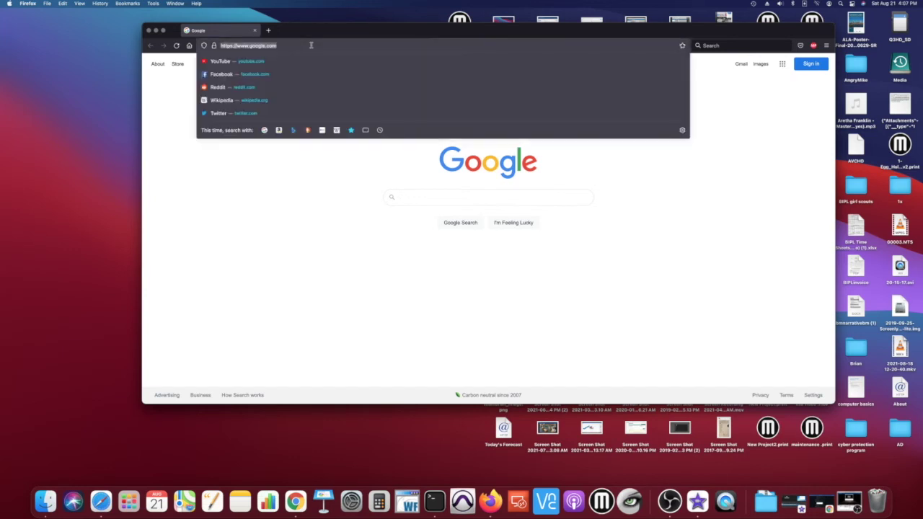
type("192.")
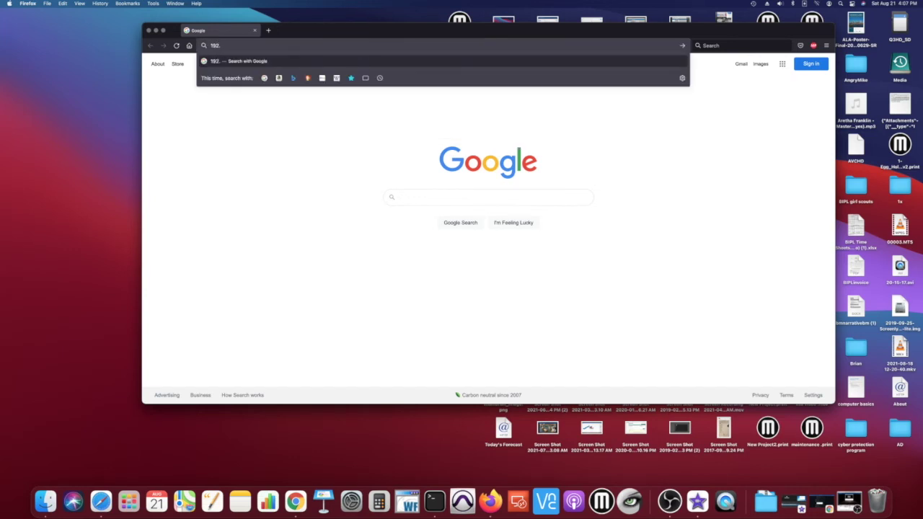
type("168.128.")
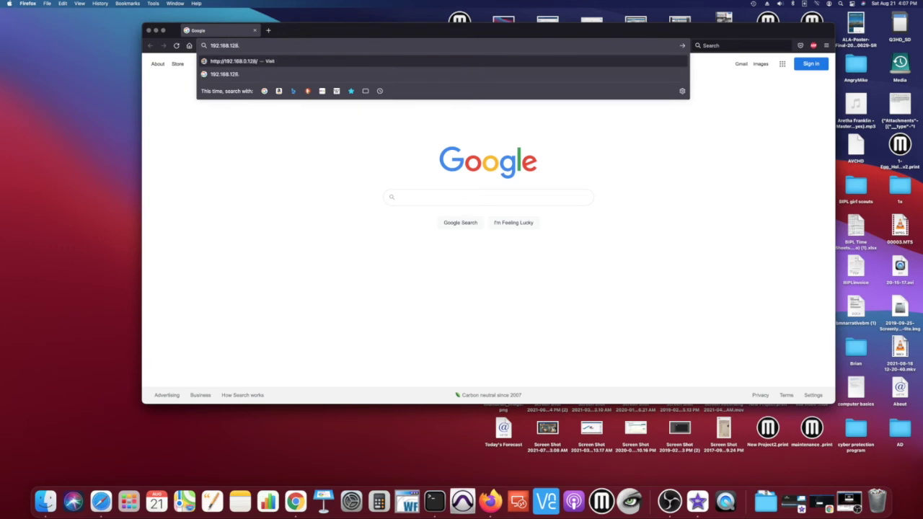
type("223")
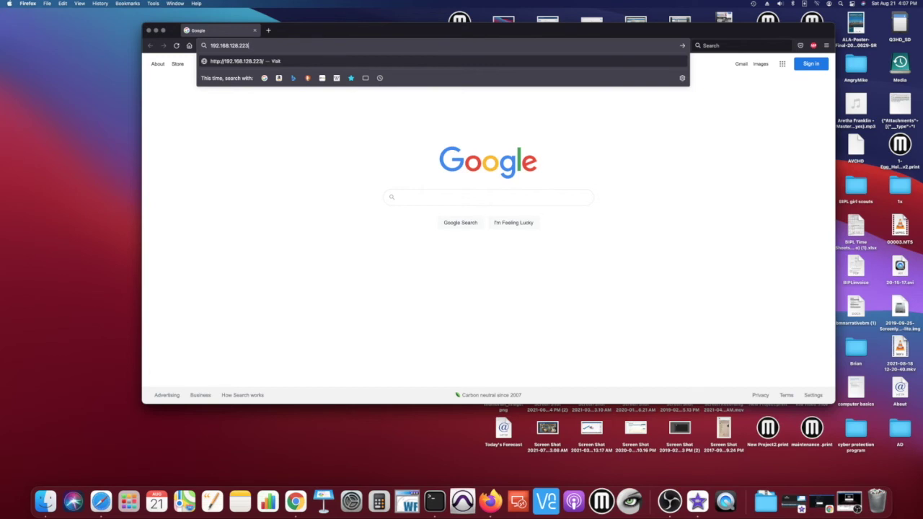
key("Return")
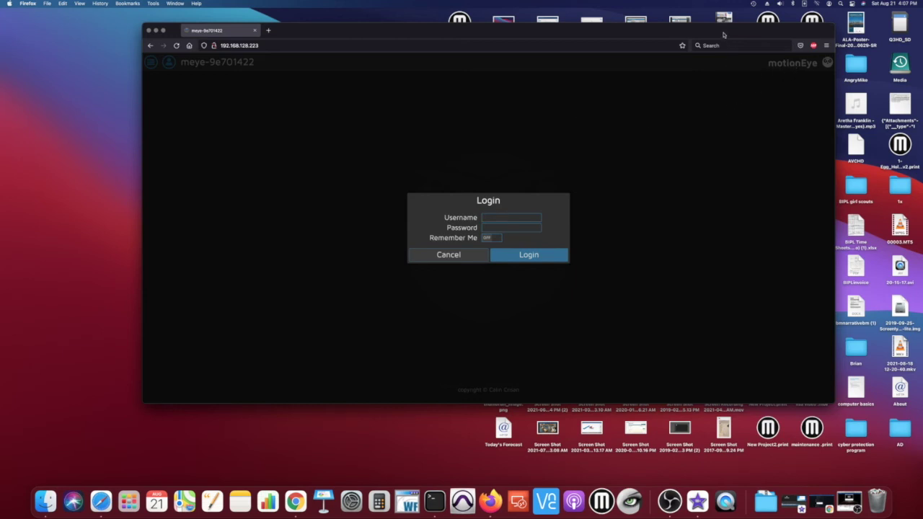
Step: Log in to motionEye with username admin and no password
left_click_drag(724, 33, 708, 13)
left_click(491, 204)
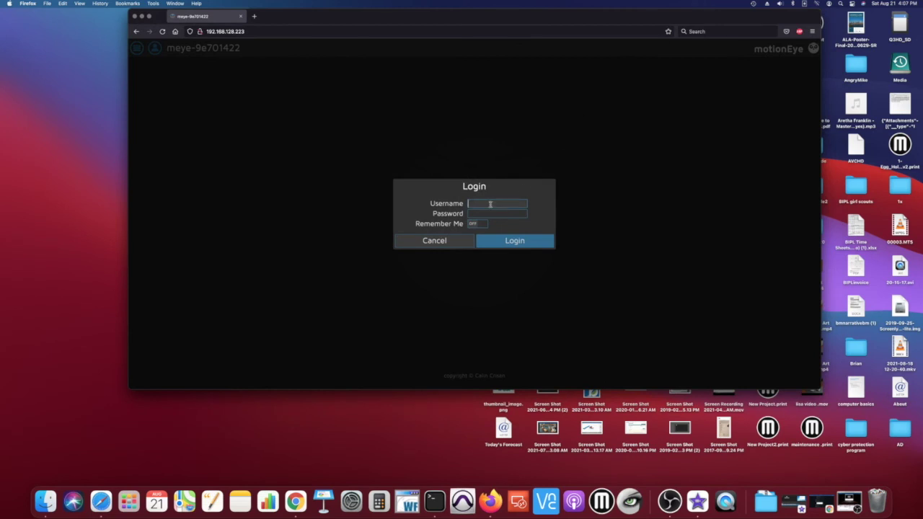
type("admin")
key("Return")
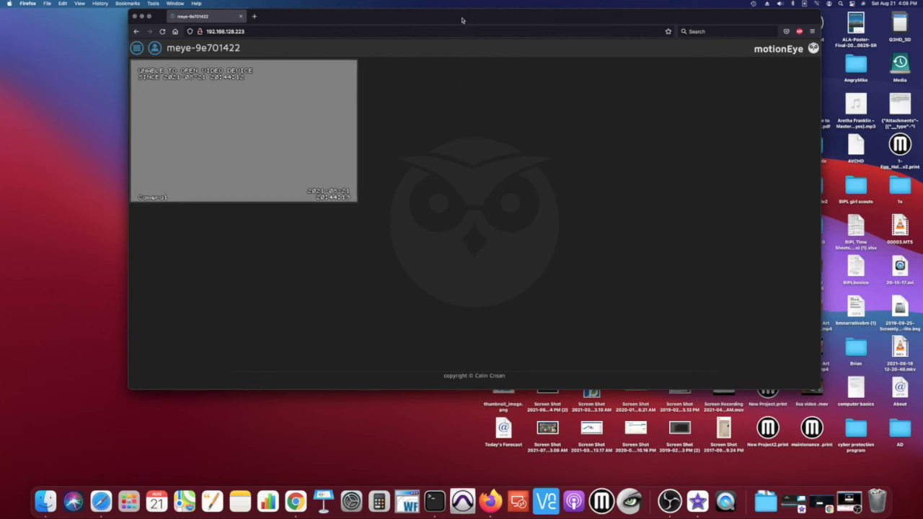
left_click_drag(462, 19, 456, 15)
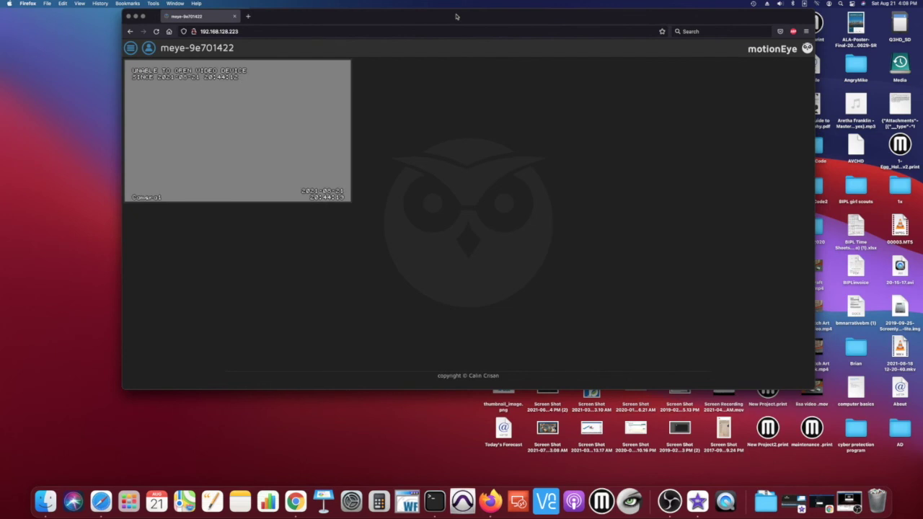